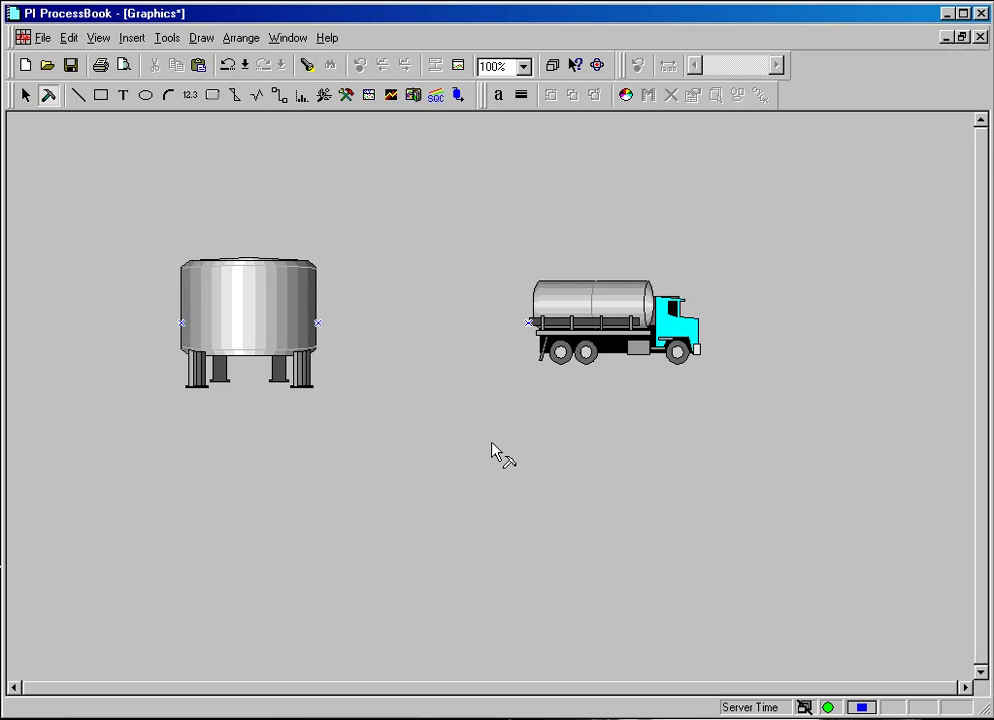
Drag the tanker truck left so it sits next to the storage tank
{"action": "left_click", "coordinate": [241, 40]}
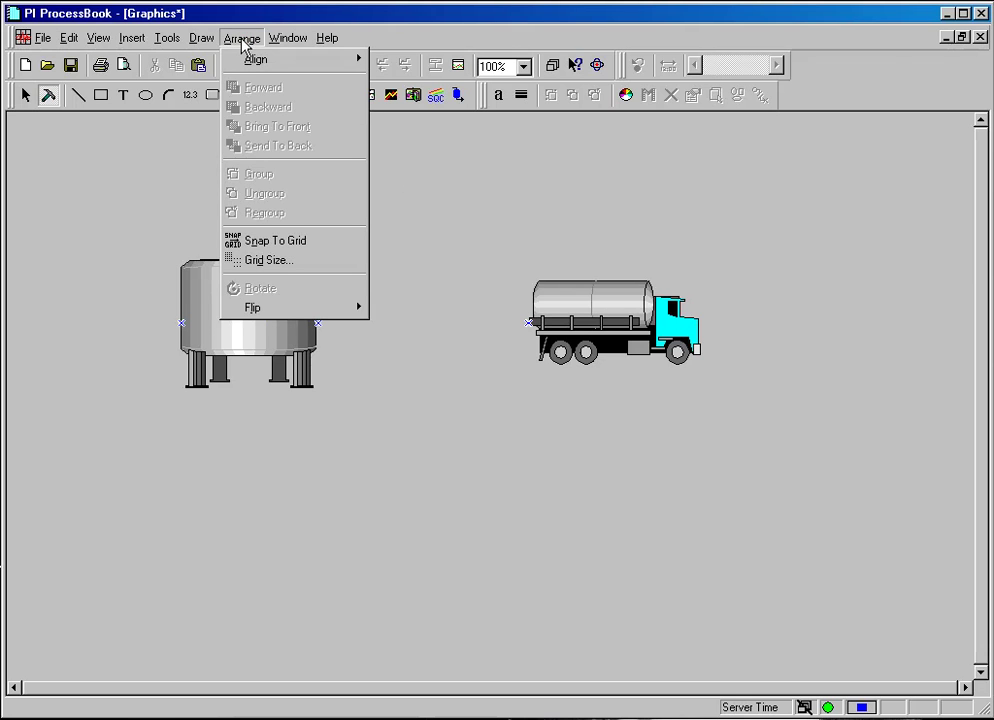
{"action": "left_click", "coordinate": [388, 417]}
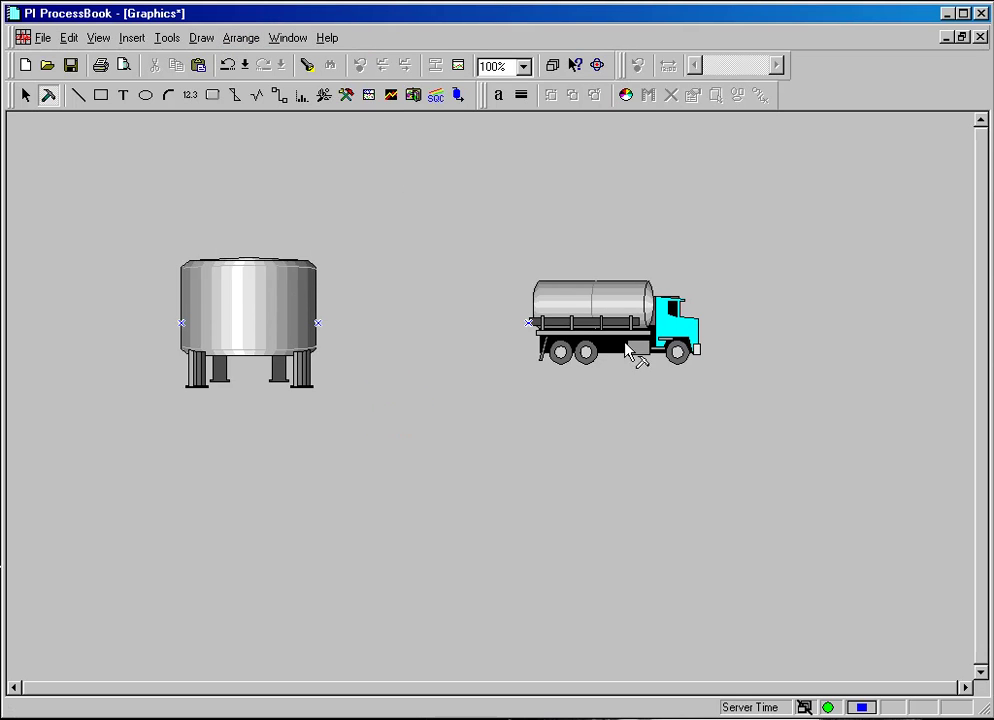
{"action": "left_click_drag", "start_coordinate": [600, 330], "coordinate": [485, 346]}
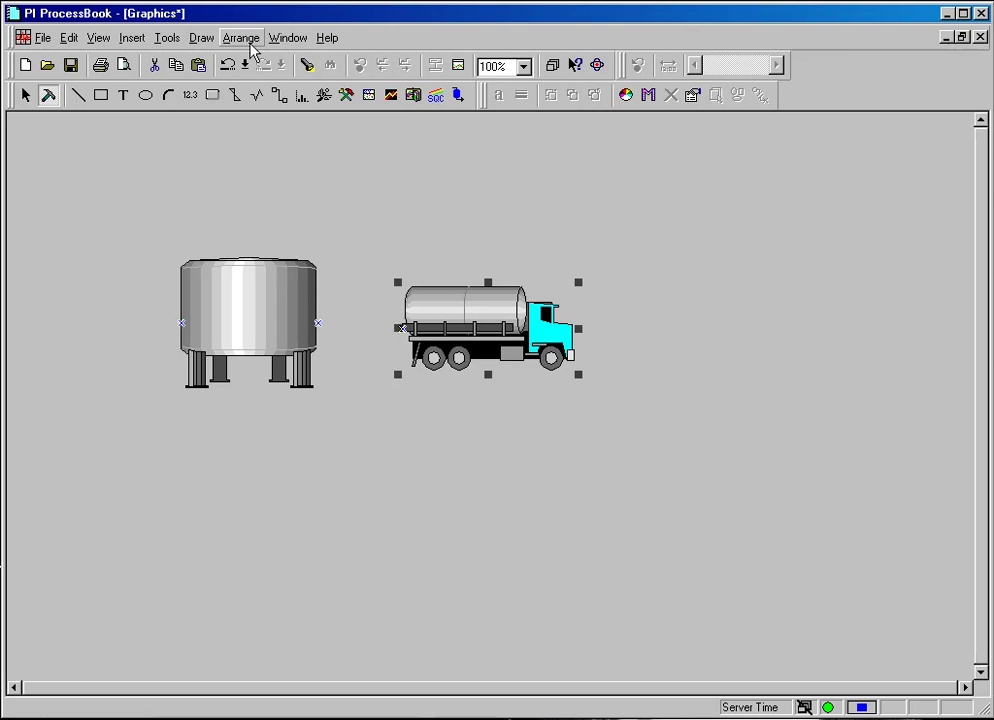
Select the tank and truck together and align their tops, then their vertical middles
{"action": "left_click", "coordinate": [240, 337], "text": "shift"}
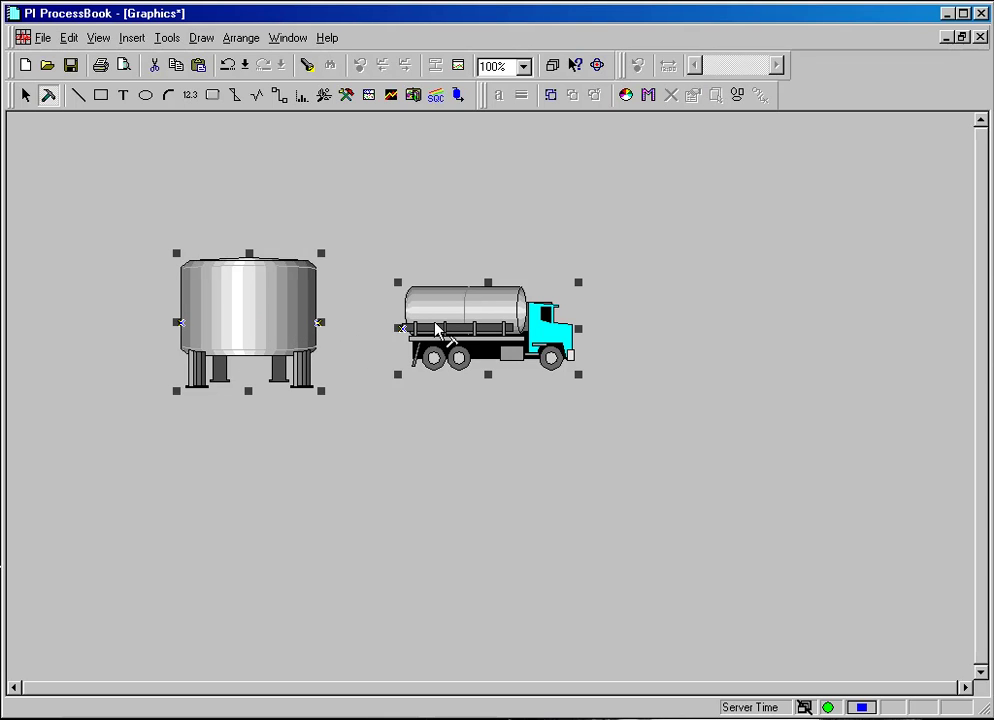
{"action": "left_click", "coordinate": [250, 38]}
{"action": "mouse_move", "coordinate": [256, 59]}
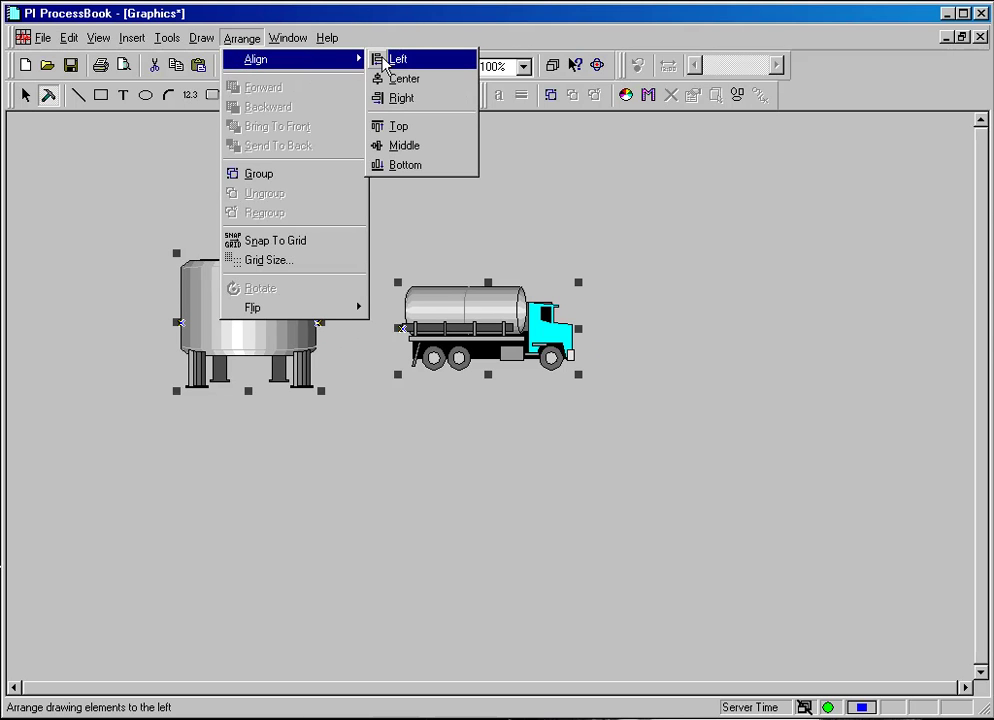
{"action": "left_click", "coordinate": [399, 128]}
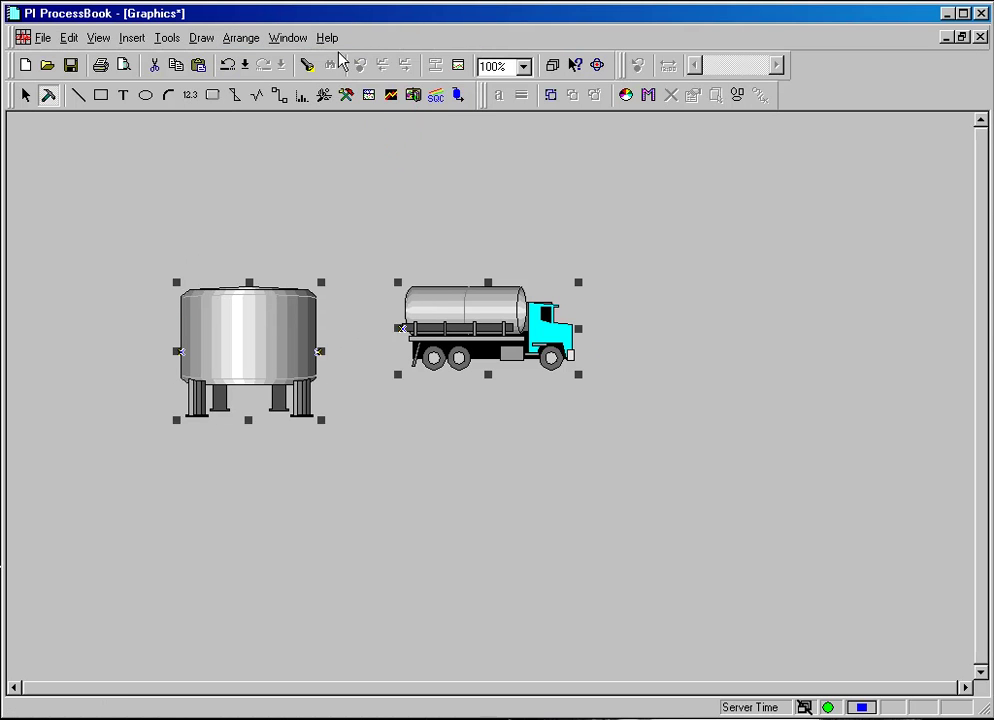
{"action": "left_click", "coordinate": [242, 38]}
{"action": "mouse_move", "coordinate": [256, 59]}
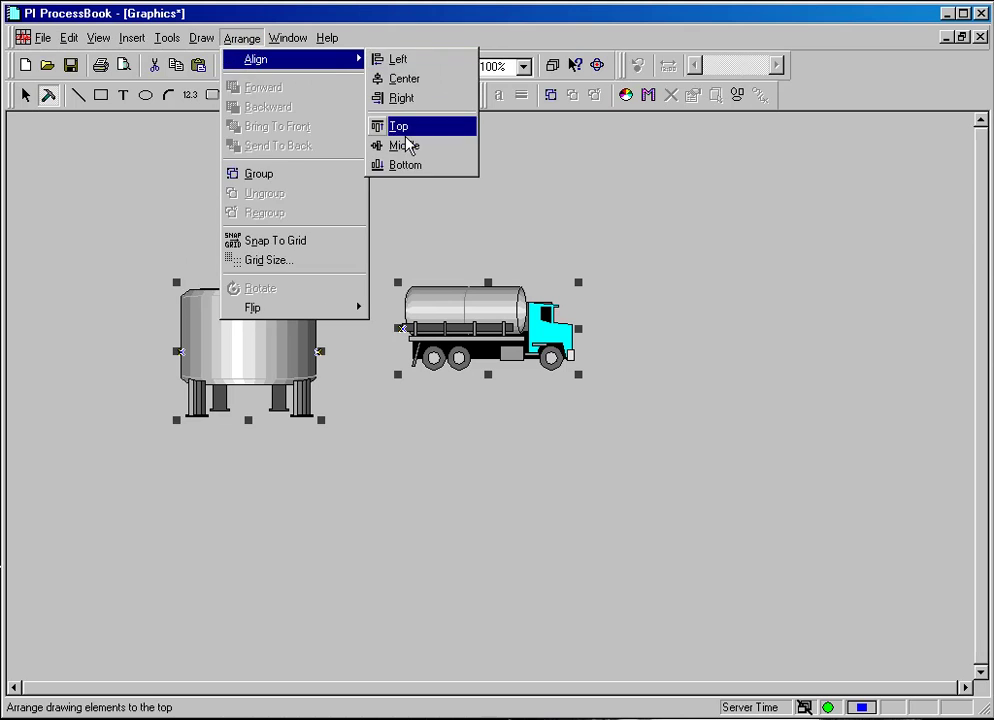
{"action": "left_click", "coordinate": [404, 146]}
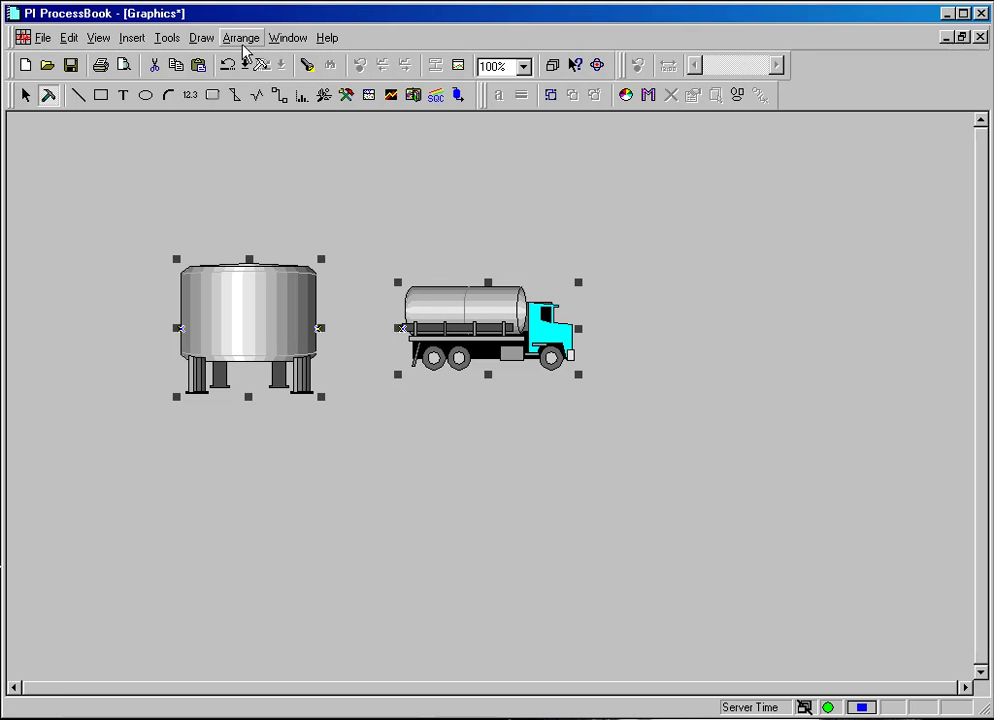
Move the truck below the tank and align the two by their left edges
{"action": "mouse_move", "coordinate": [426, 362]}
{"action": "left_mouse_down"}
{"action": "mouse_move", "coordinate": [337, 468]}
{"action": "mouse_move", "coordinate": [205, 516]}
{"action": "left_mouse_up"}
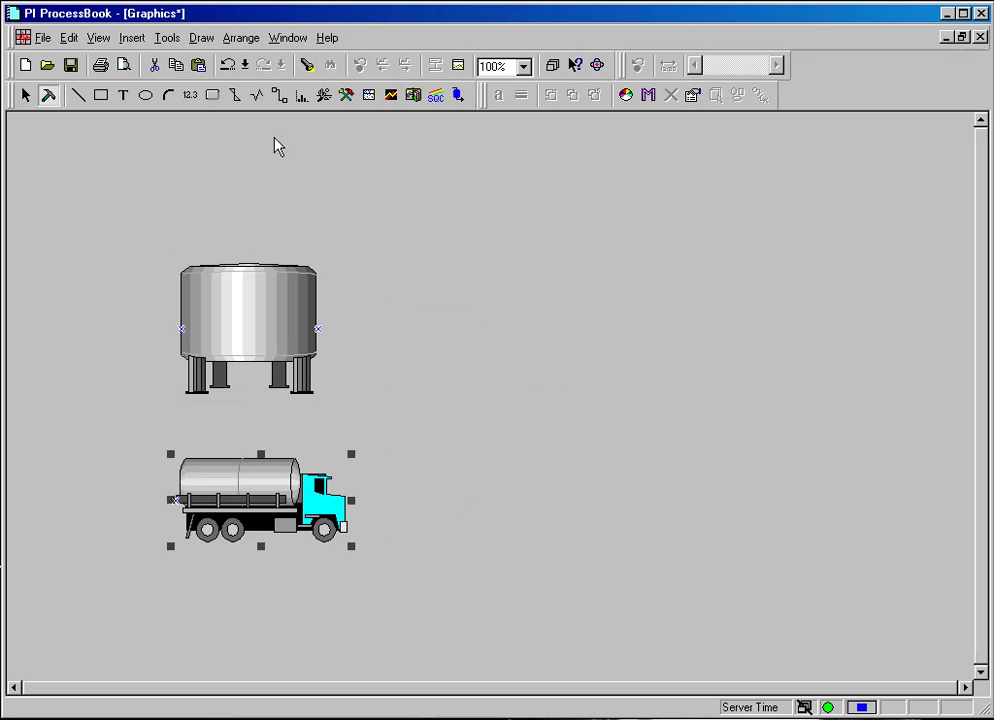
{"action": "left_click", "coordinate": [244, 38]}
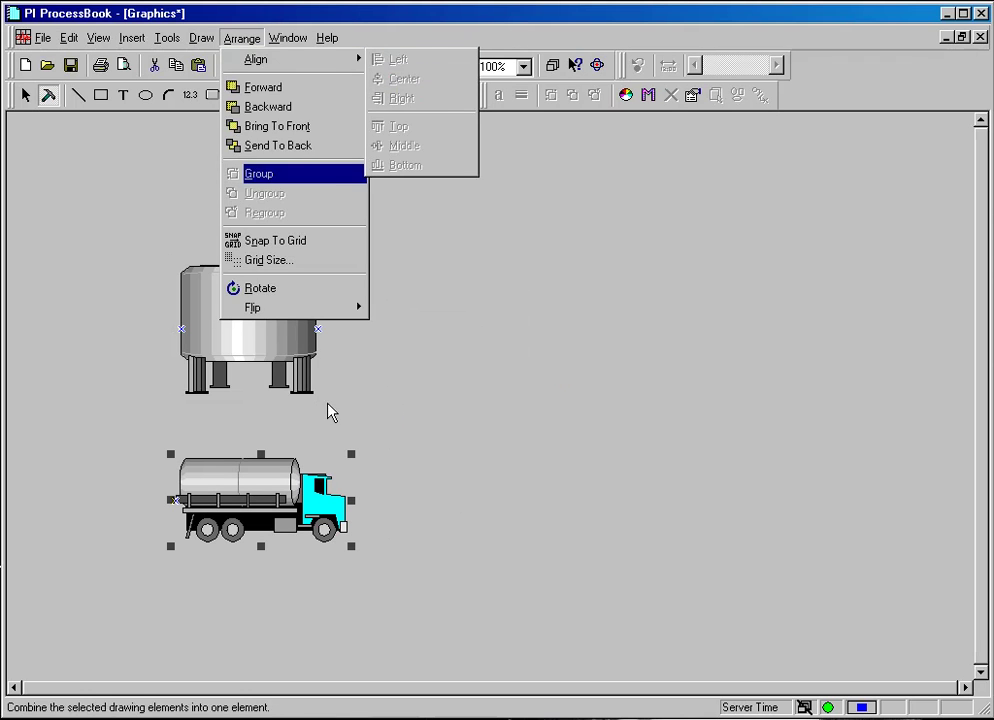
{"action": "left_click", "coordinate": [311, 447]}
{"action": "left_click", "coordinate": [268, 299], "text": "shift"}
{"action": "left_click", "coordinate": [244, 38]}
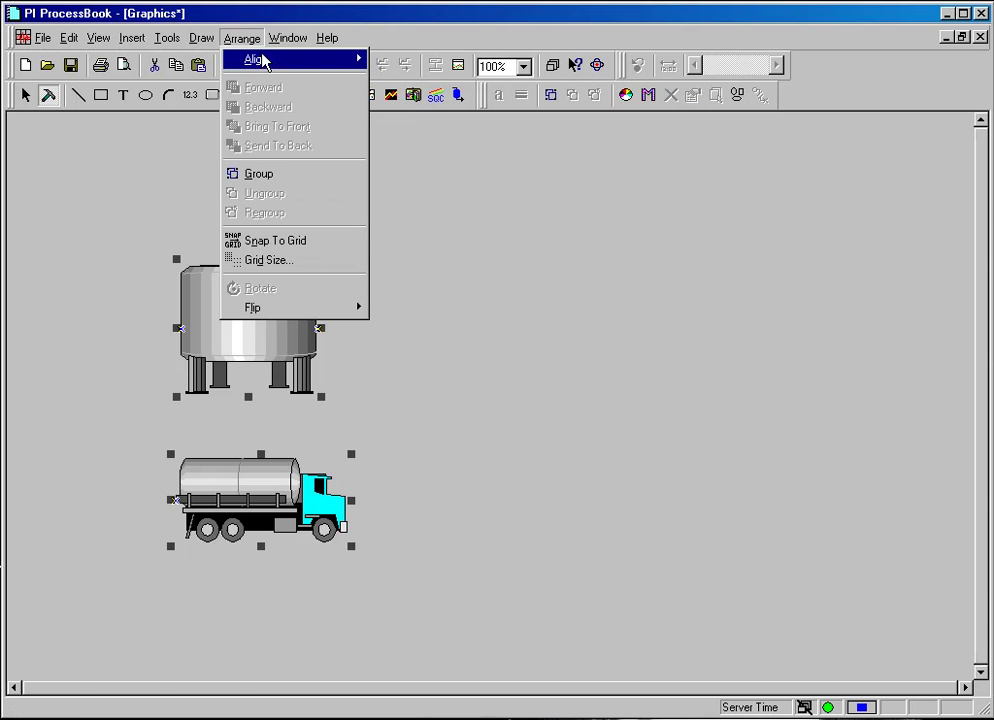
{"action": "left_click", "coordinate": [395, 60]}
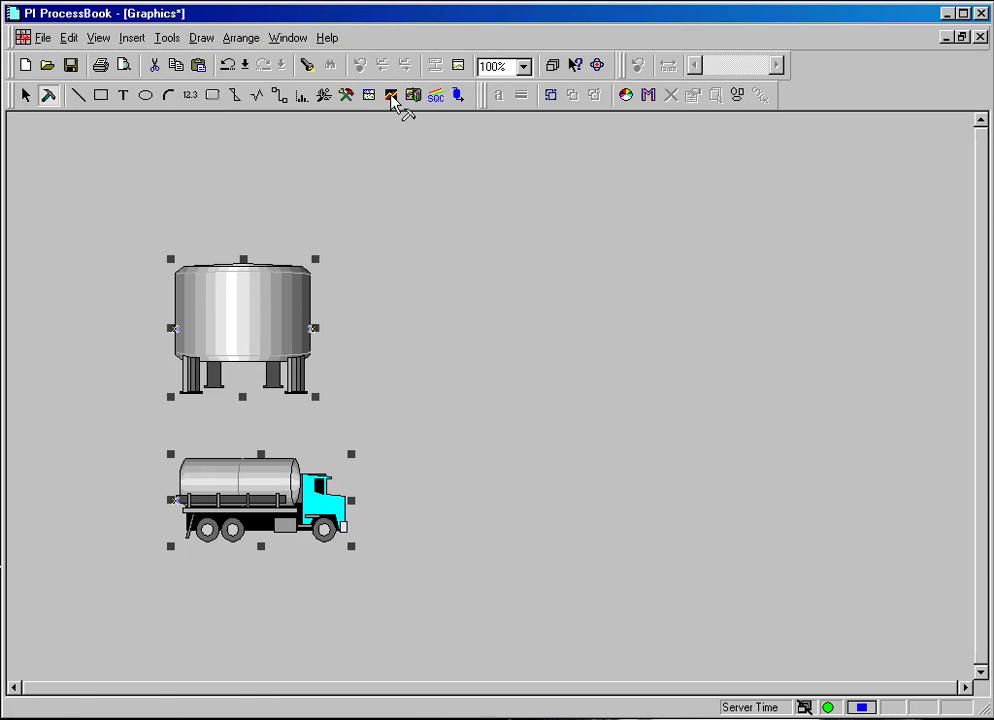
Centre the tank horizontally on the truck, then reselect the truck alone
{"action": "left_click", "coordinate": [248, 40]}
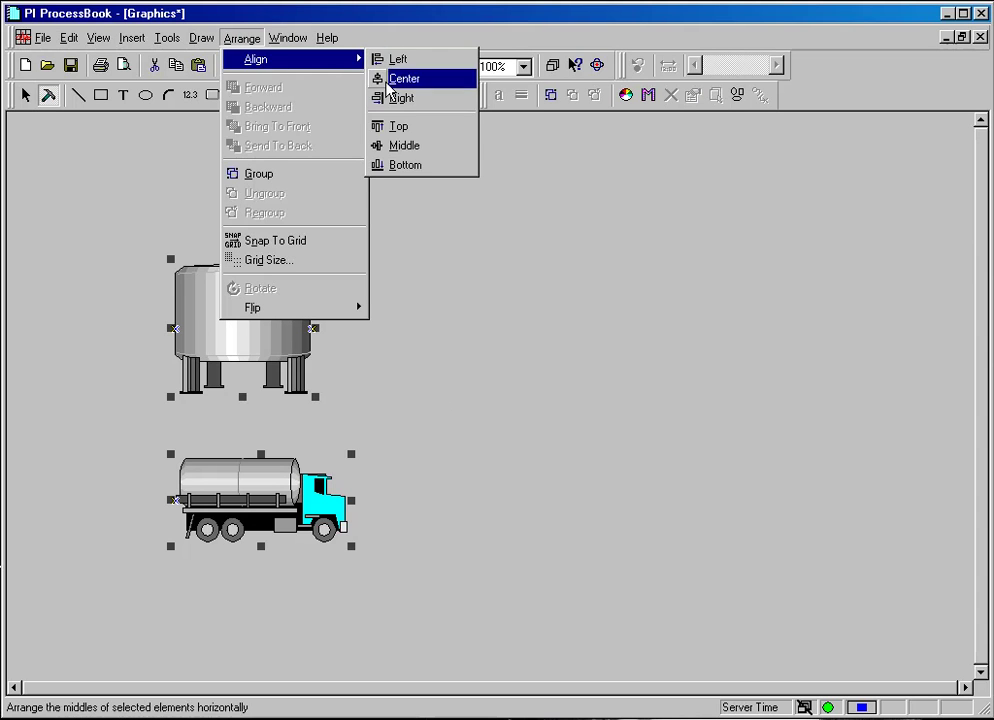
{"action": "left_click", "coordinate": [400, 78]}
{"action": "left_click", "coordinate": [521, 247]}
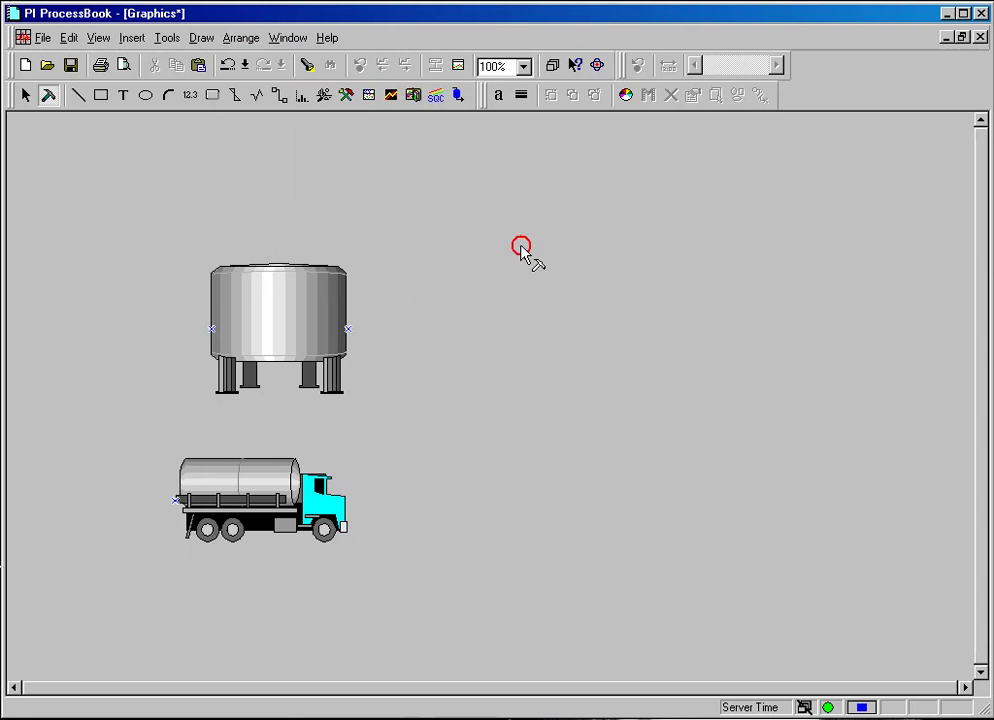
{"action": "left_click", "coordinate": [242, 37]}
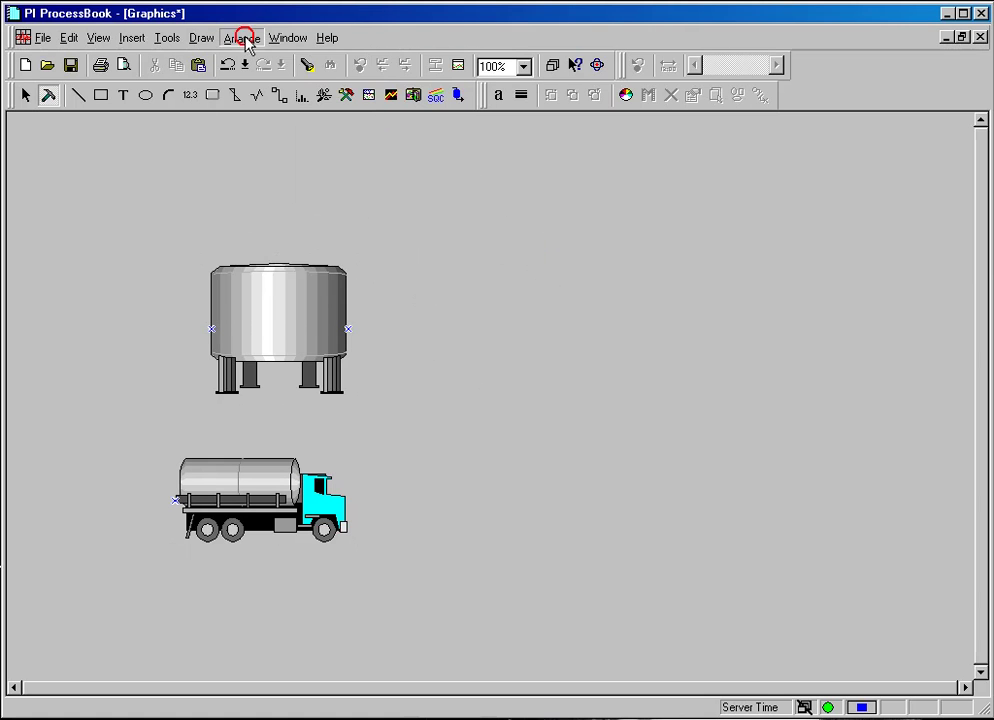
{"action": "left_click", "coordinate": [490, 444]}
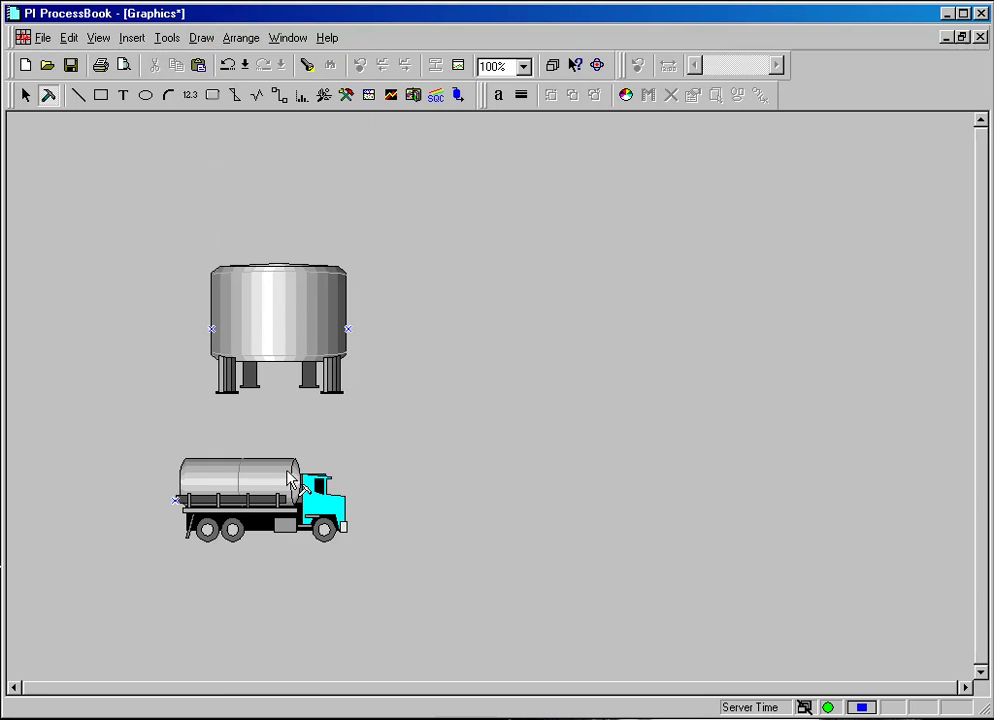
Drag the truck over the tank and send it one layer backward
{"action": "left_click_drag", "start_coordinate": [288, 487], "coordinate": [379, 351]}
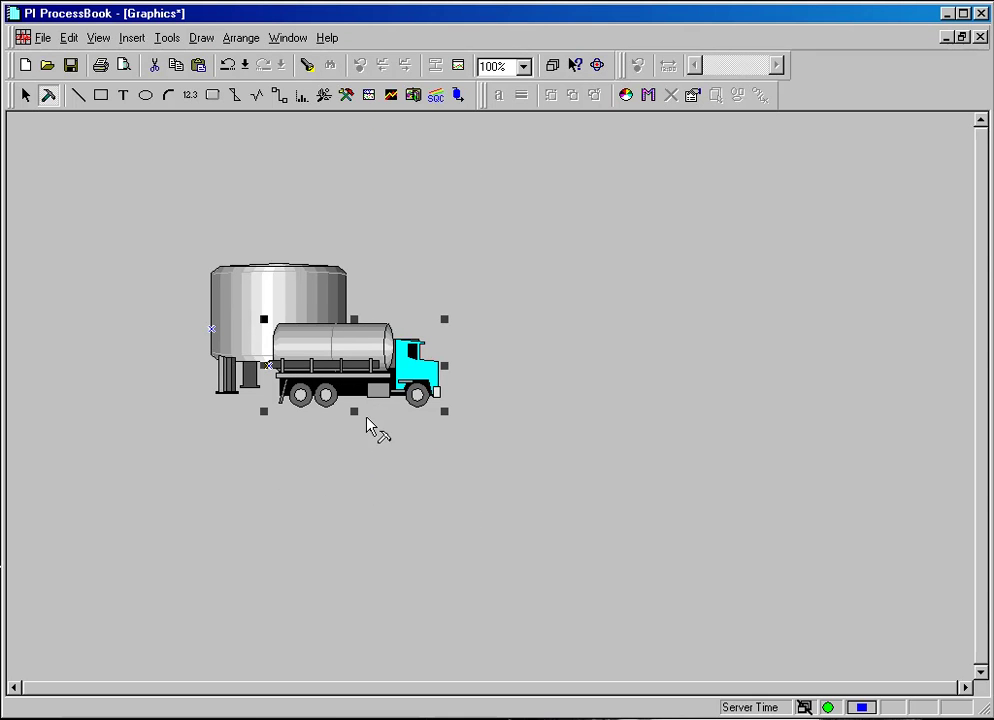
{"action": "left_click", "coordinate": [243, 39]}
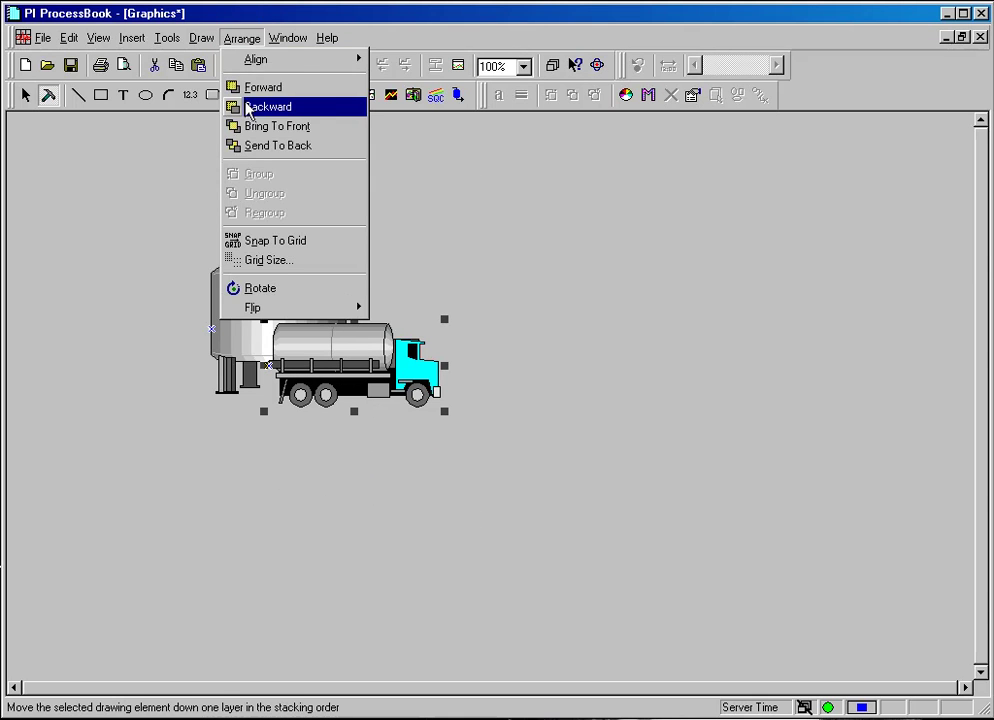
{"action": "left_click", "coordinate": [248, 105]}
Bring the truck forward in front of the tank, then move it right, clear of the tank
{"action": "left_click", "coordinate": [306, 345]}
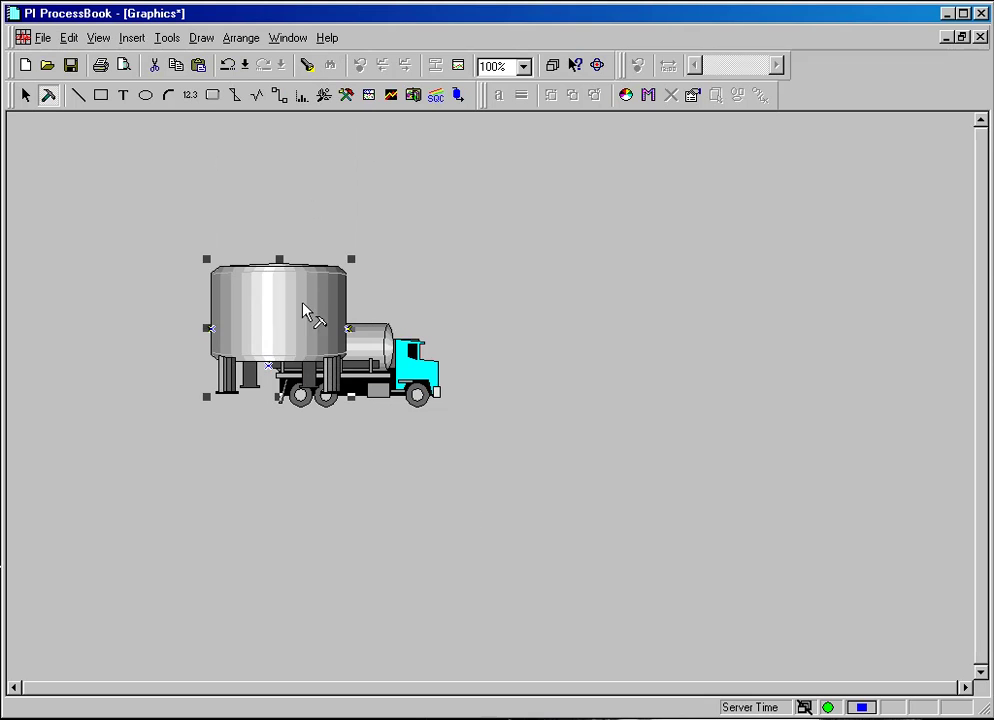
{"action": "left_click", "coordinate": [372, 368]}
{"action": "left_click", "coordinate": [248, 38]}
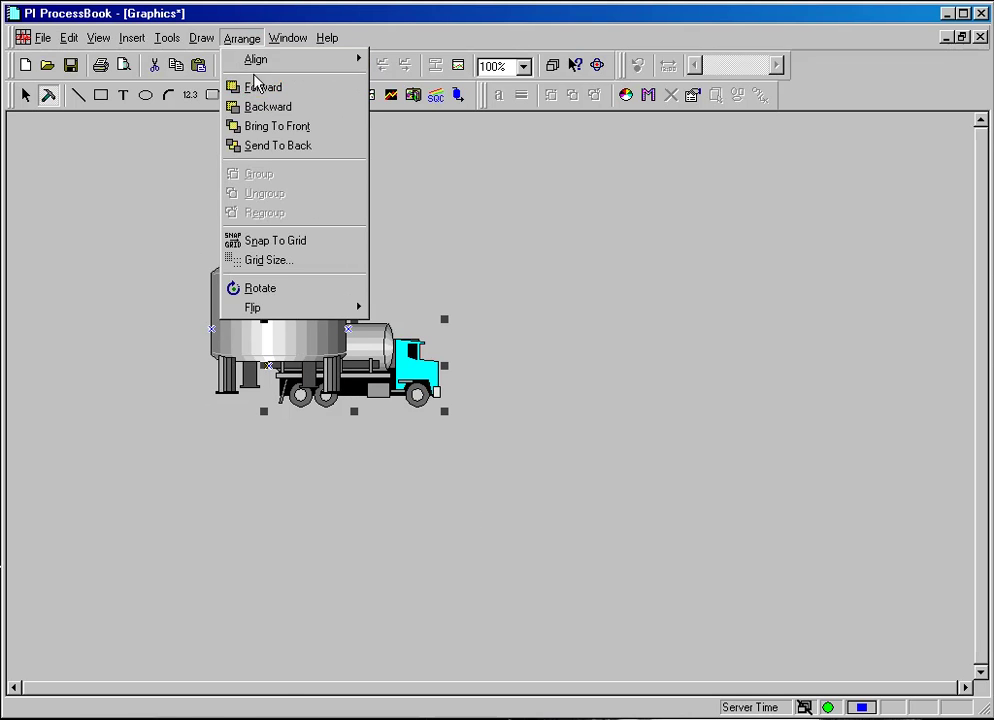
{"action": "left_click", "coordinate": [282, 122]}
{"action": "left_click_drag", "start_coordinate": [372, 380], "coordinate": [517, 344]}
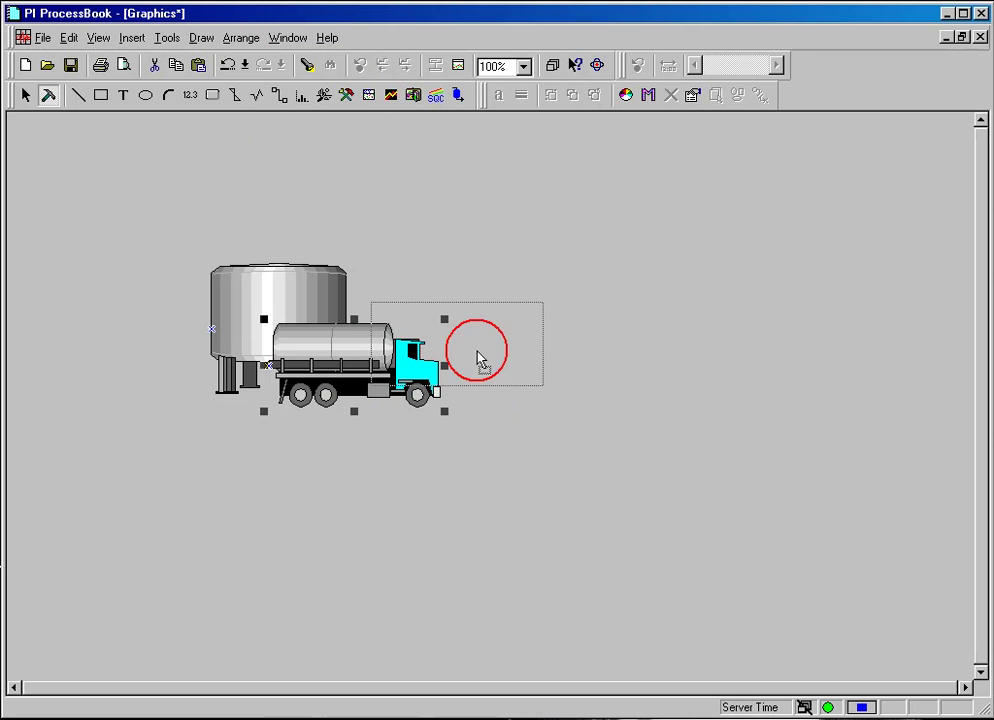
Select the truck and tank together and group them
{"action": "left_click", "coordinate": [530, 427]}
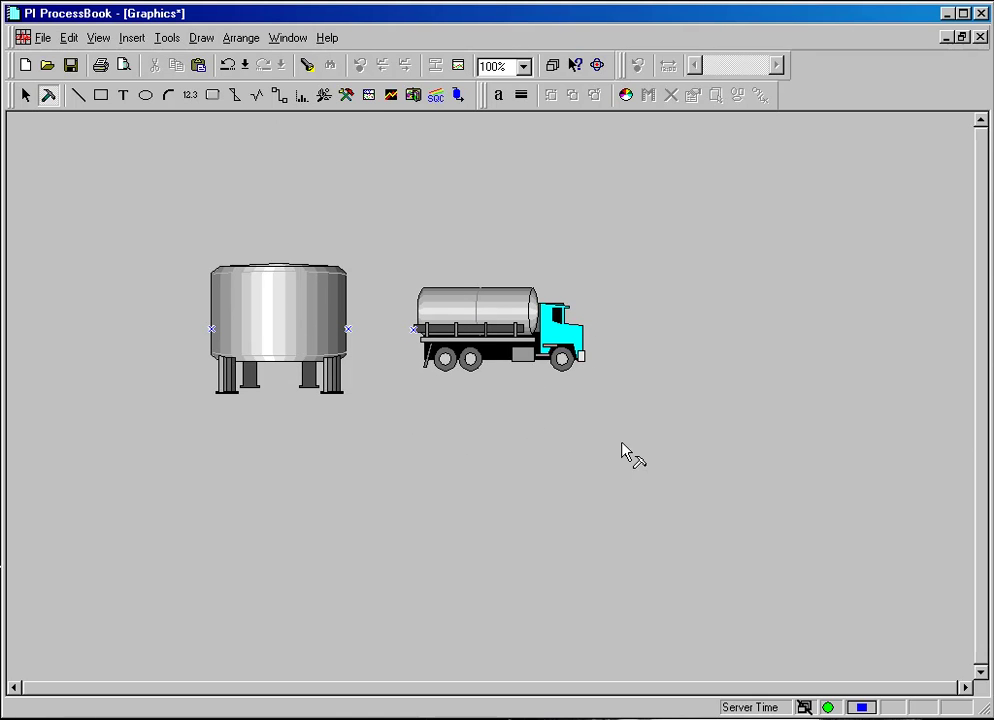
{"action": "left_click", "coordinate": [480, 335]}
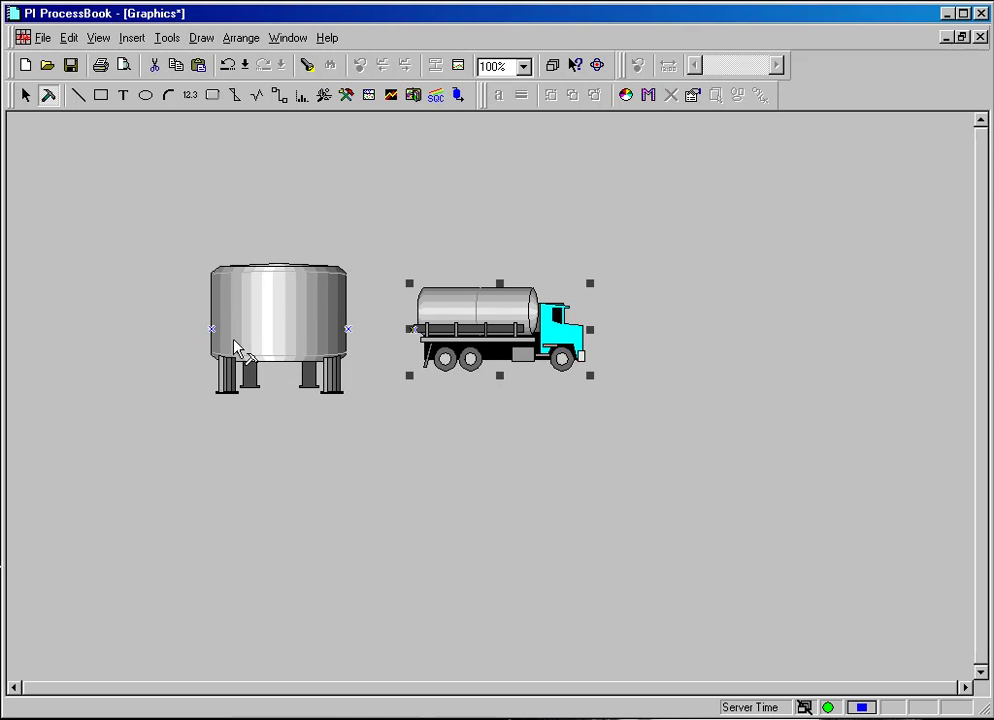
{"action": "left_click", "coordinate": [237, 348], "text": "shift"}
{"action": "left_click", "coordinate": [253, 40]}
{"action": "left_click", "coordinate": [262, 168]}
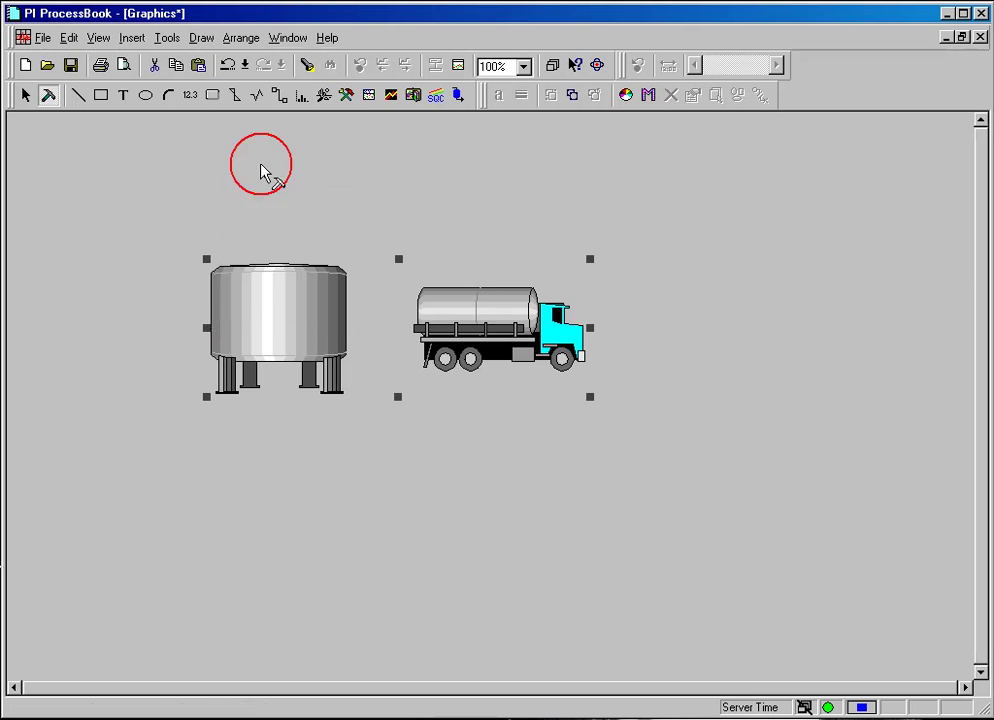
Shift the grouped pair up and right, then ungroup it into separate tank and truck
{"action": "mouse_move", "coordinate": [262, 300]}
{"action": "left_mouse_down"}
{"action": "mouse_move", "coordinate": [207, 245]}
{"action": "mouse_move", "coordinate": [255, 361]}
{"action": "left_mouse_up"}
{"action": "left_click_drag", "start_coordinate": [457, 362], "coordinate": [508, 332]}
{"action": "left_click", "coordinate": [480, 440]}
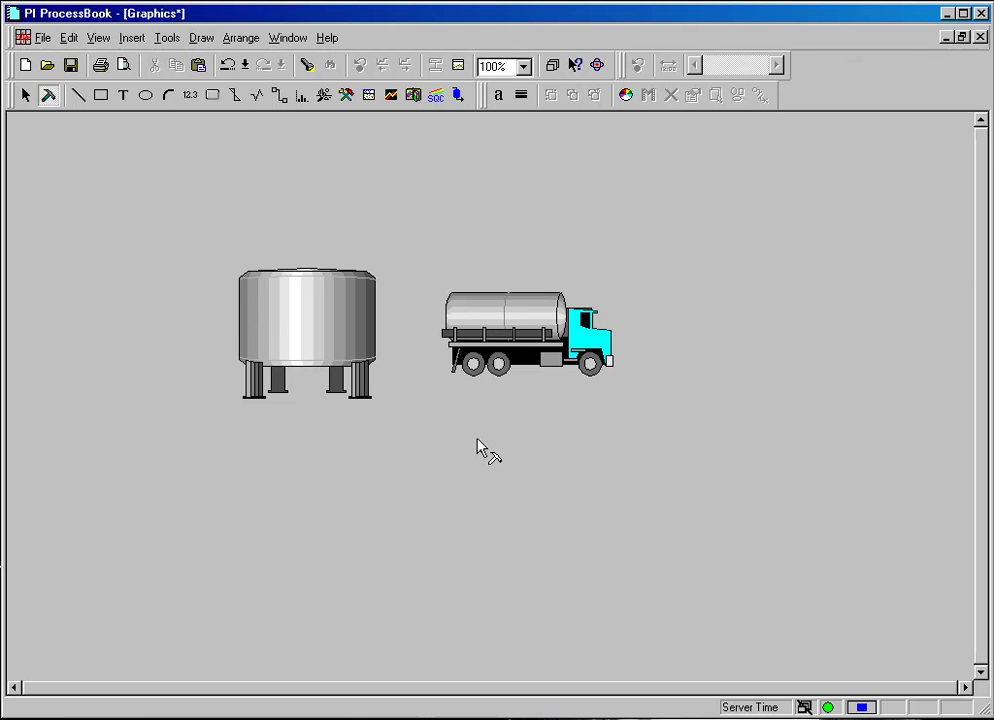
{"action": "left_click", "coordinate": [351, 337]}
{"action": "left_click", "coordinate": [241, 37]}
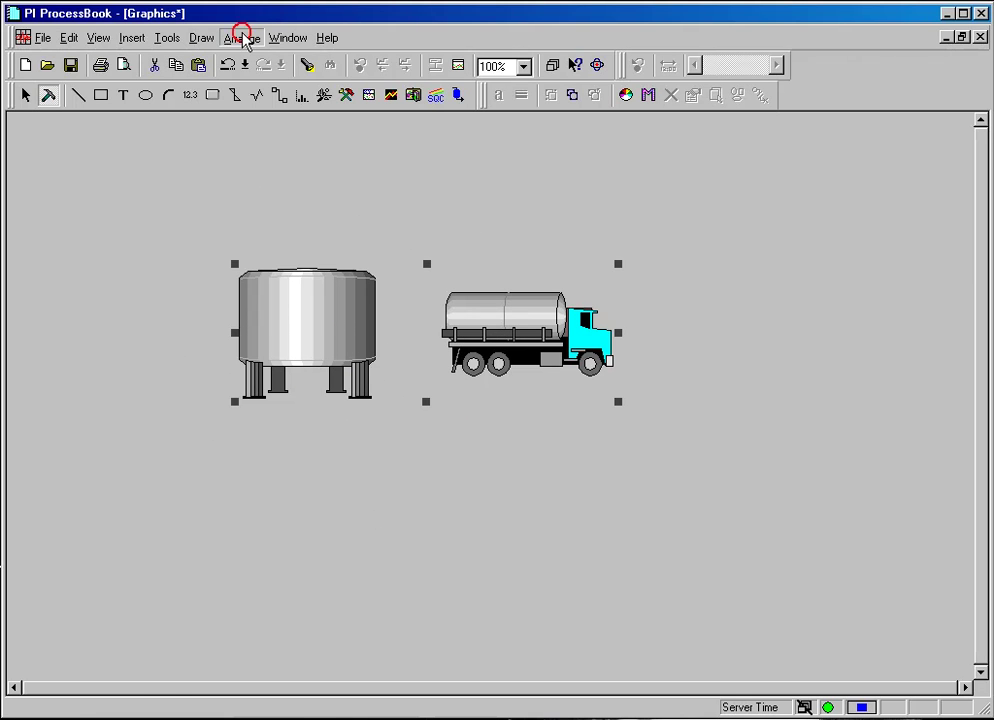
{"action": "left_click", "coordinate": [258, 192]}
{"action": "left_click", "coordinate": [432, 560]}
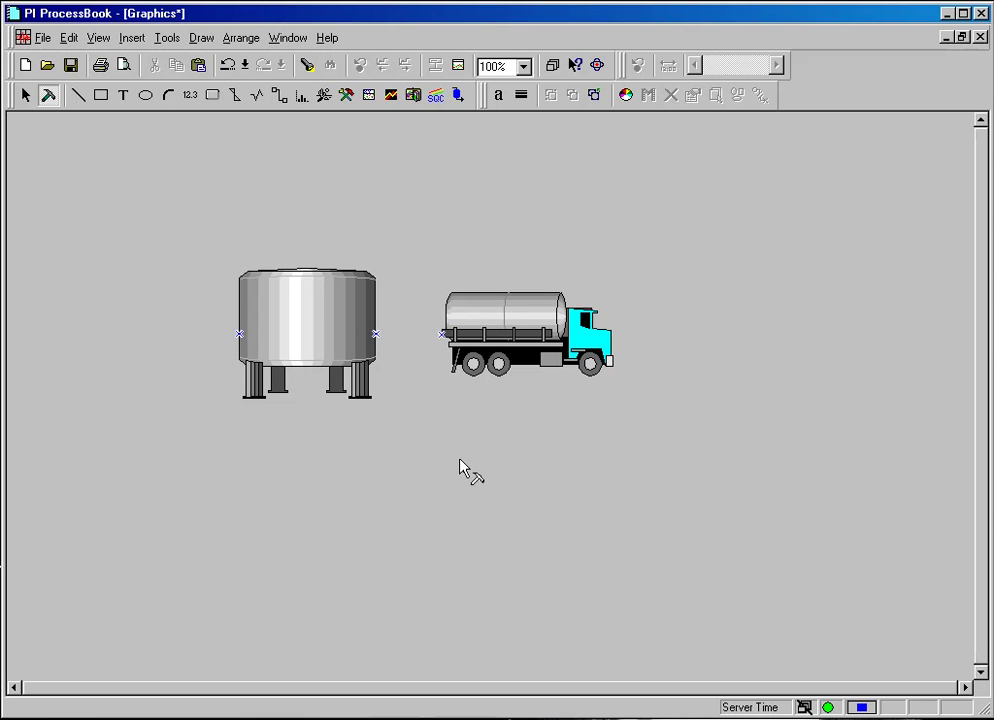
Select the tanker truck and add the tank to the selection
{"action": "left_click", "coordinate": [508, 345]}
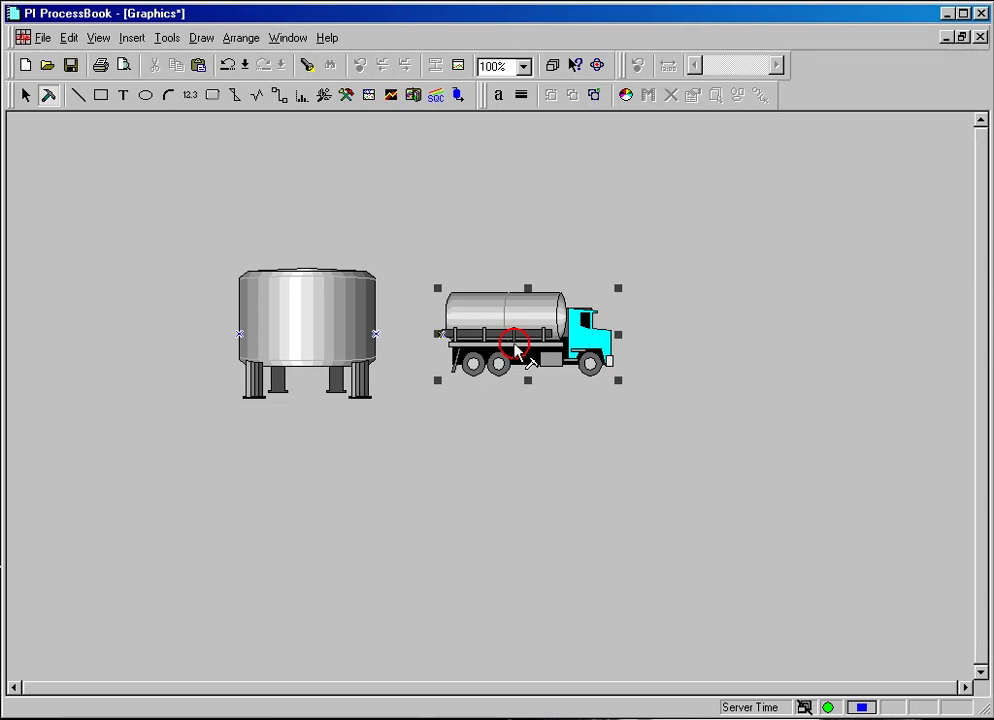
{"action": "left_click", "coordinate": [318, 357], "text": "shift"}
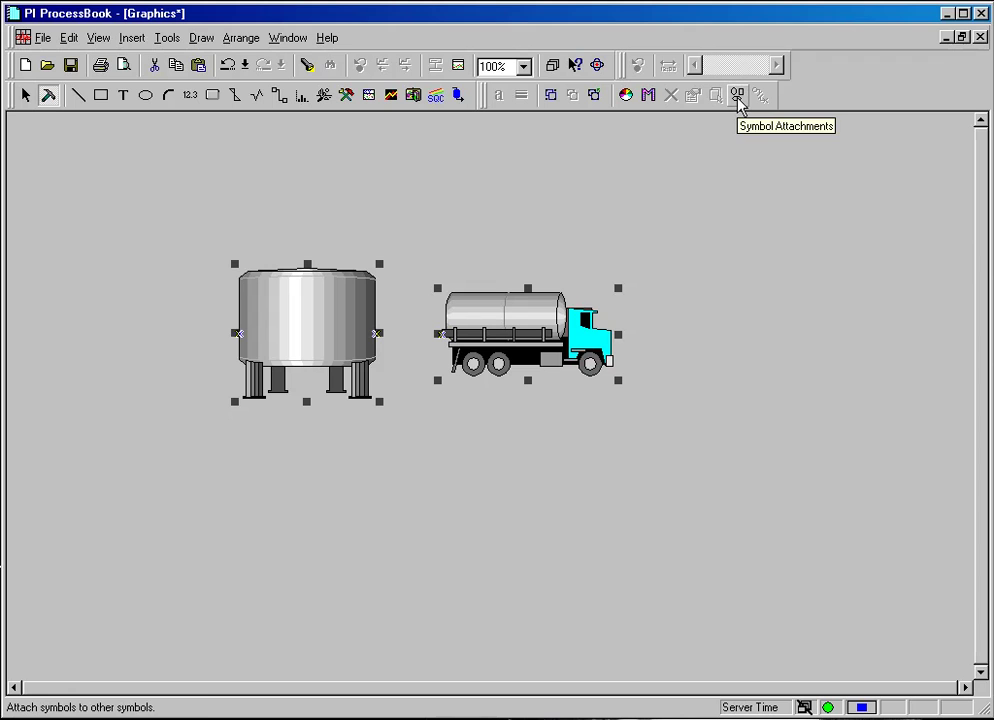
Attach Tank3_1 to master symbol Tankertruck2_1 in the Symbol Attachments dialog
{"action": "left_click", "coordinate": [70, 37]}
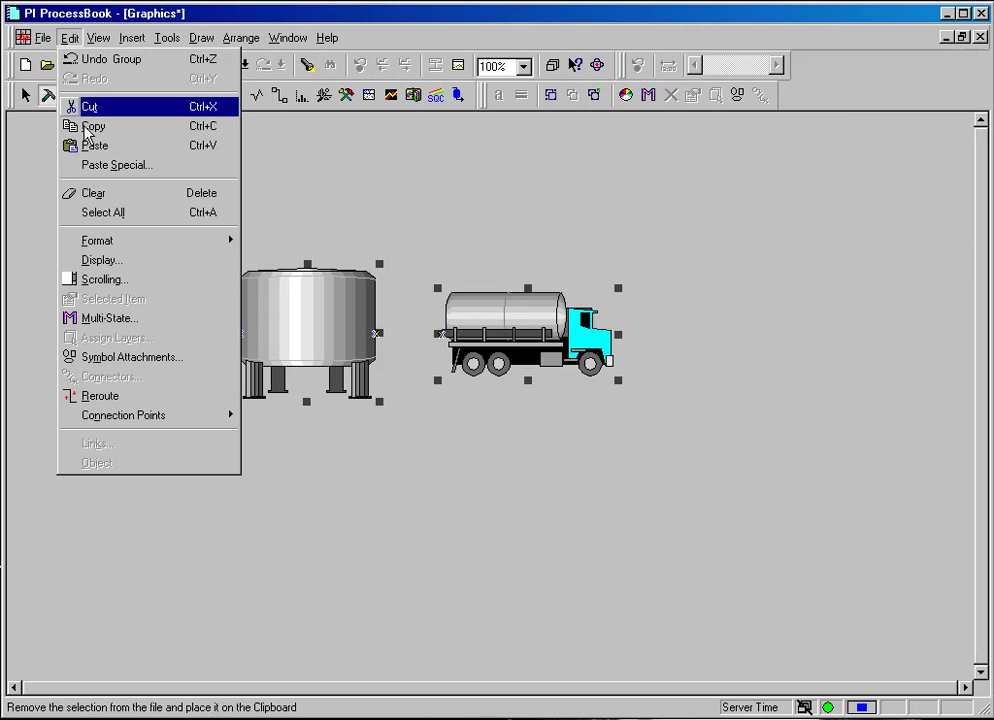
{"action": "left_click", "coordinate": [62, 356]}
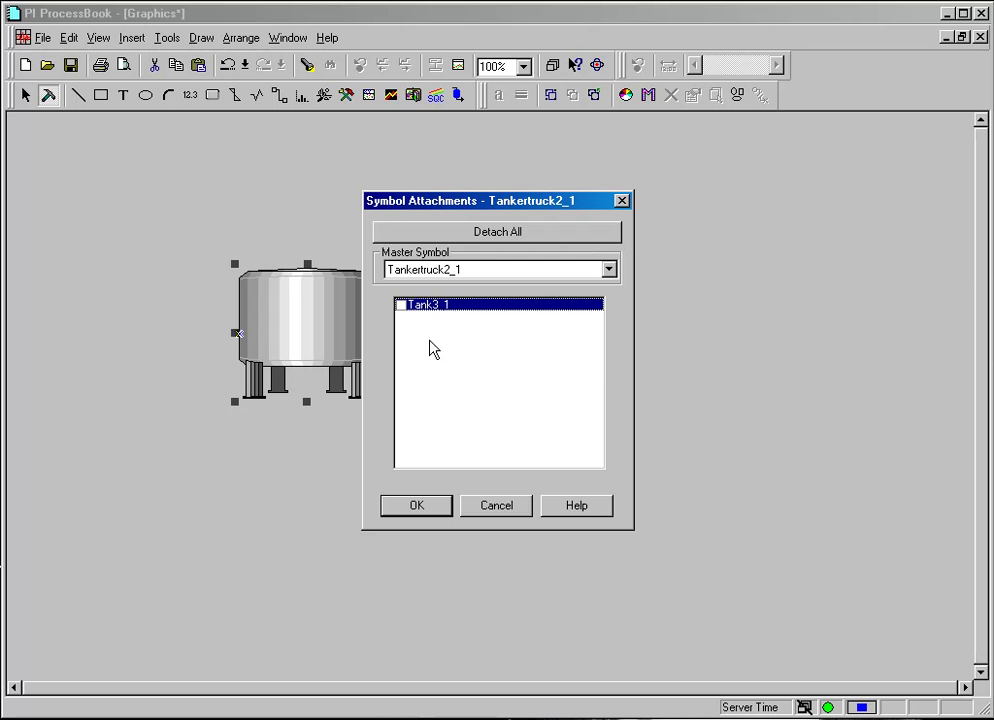
{"action": "left_click", "coordinate": [478, 272]}
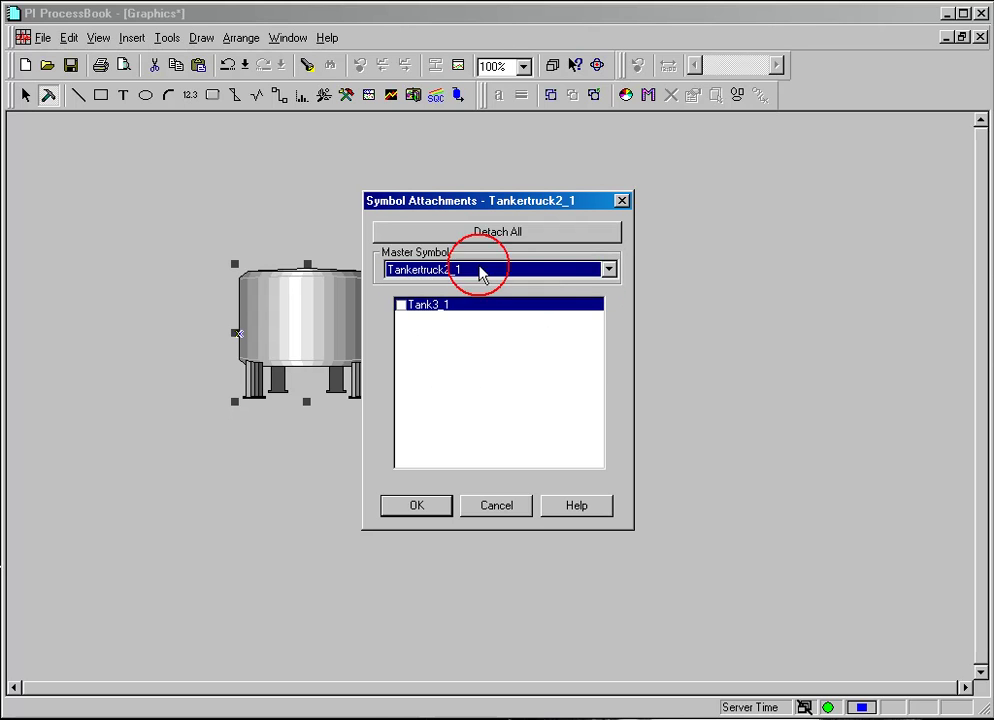
{"action": "left_click", "coordinate": [402, 306]}
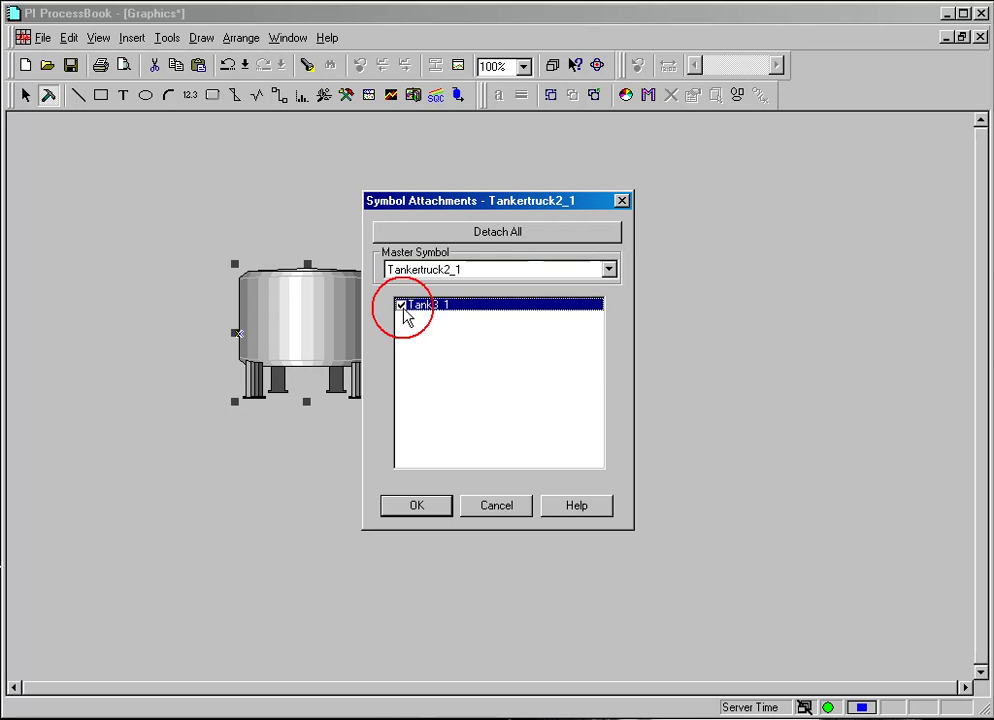
{"action": "left_click", "coordinate": [418, 506]}
Drag the linked pair down-right and back up-left, then select the tank alone
{"action": "mouse_move", "coordinate": [492, 333]}
{"action": "left_mouse_down"}
{"action": "mouse_move", "coordinate": [588, 392]}
{"action": "mouse_move", "coordinate": [559, 293]}
{"action": "left_mouse_up"}
{"action": "mouse_move", "coordinate": [367, 296]}
{"action": "left_mouse_down"}
{"action": "mouse_move", "coordinate": [184, 315]}
{"action": "mouse_move", "coordinate": [194, 208]}
{"action": "left_mouse_up"}
{"action": "left_click", "coordinate": [373, 371]}
Drag the truck down, up and down again, with the attached tank following each move
{"action": "left_click", "coordinate": [262, 450]}
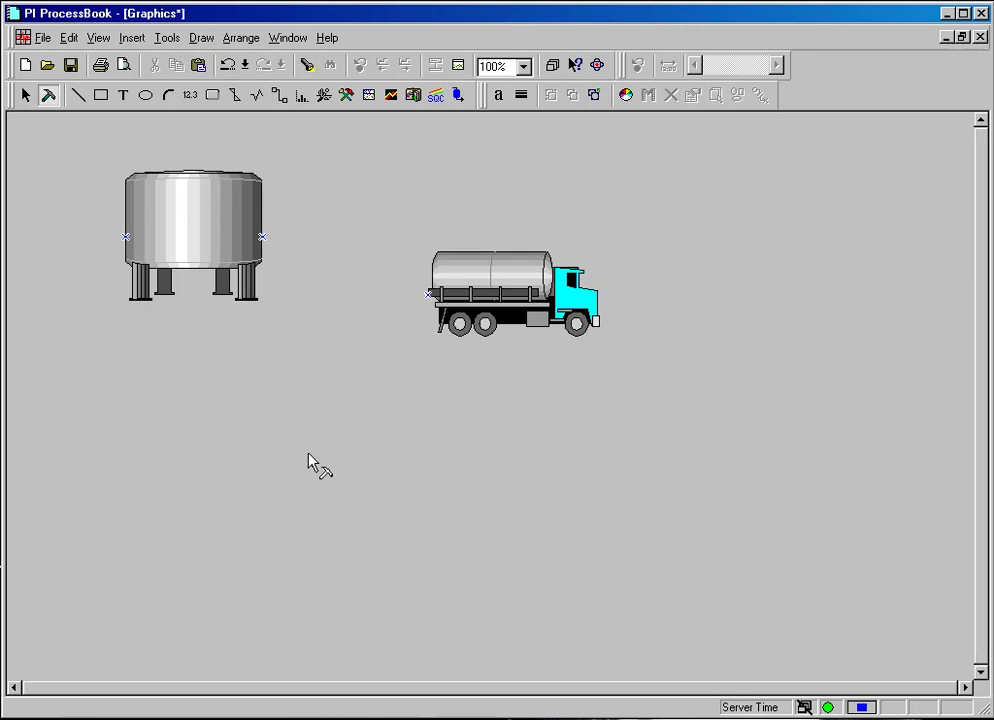
{"action": "mouse_move", "coordinate": [495, 310]}
{"action": "left_mouse_down"}
{"action": "mouse_move", "coordinate": [550, 433]}
{"action": "mouse_move", "coordinate": [526, 271]}
{"action": "mouse_move", "coordinate": [488, 350]}
{"action": "left_mouse_up"}
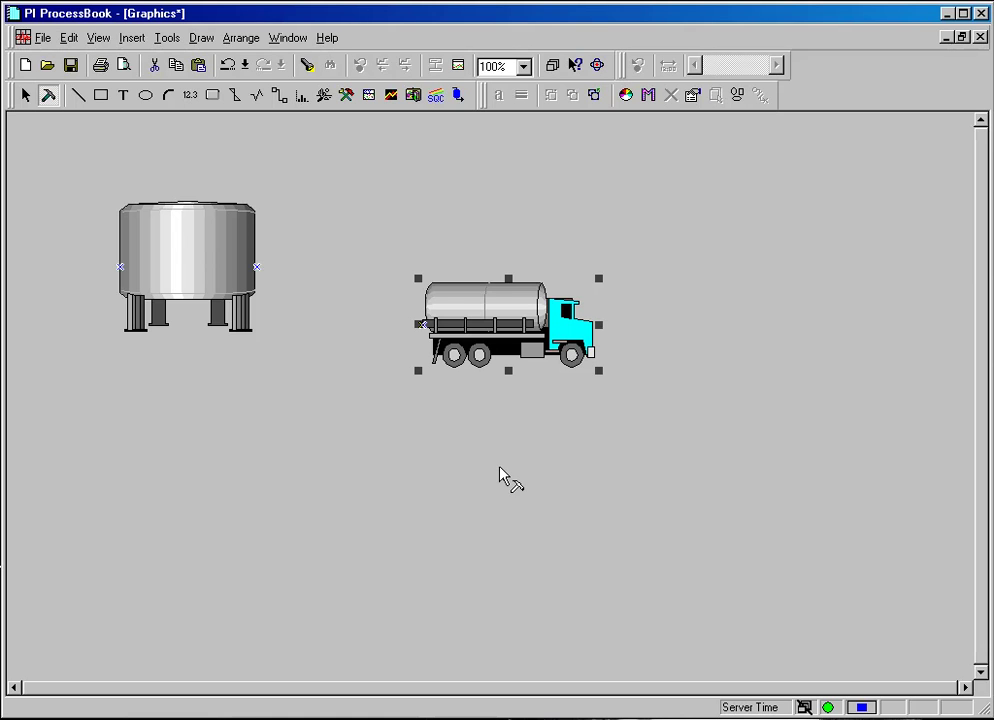
{"action": "left_click_drag", "start_coordinate": [500, 350], "coordinate": [490, 306]}
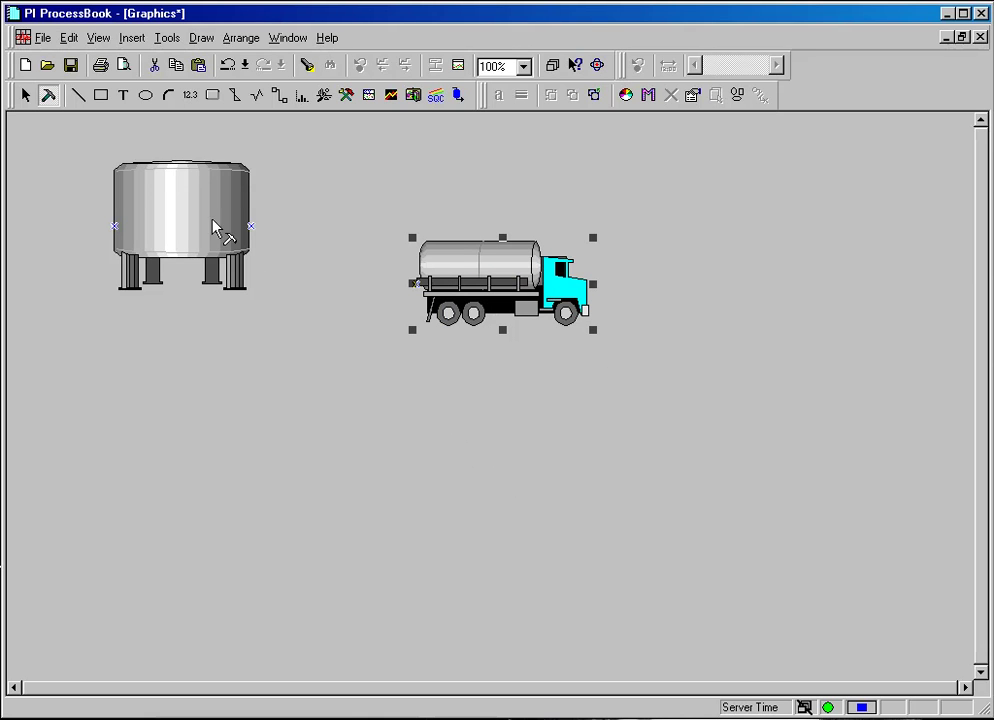
{"action": "left_click_drag", "start_coordinate": [473, 288], "coordinate": [475, 355]}
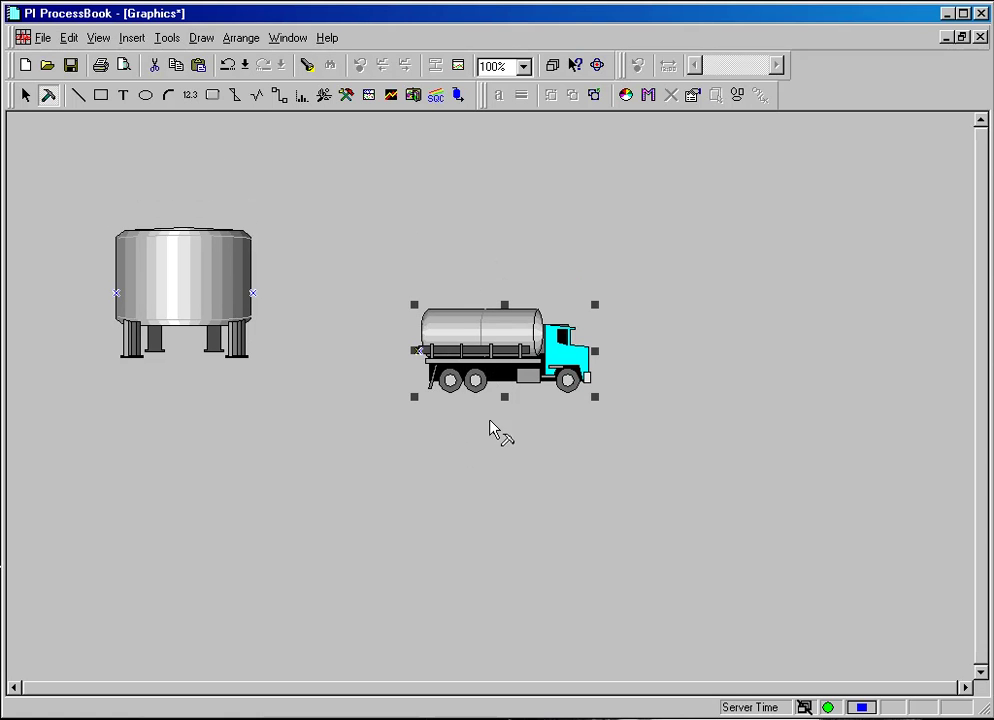
{"action": "left_click", "coordinate": [211, 292]}
{"action": "left_click", "coordinate": [327, 432]}
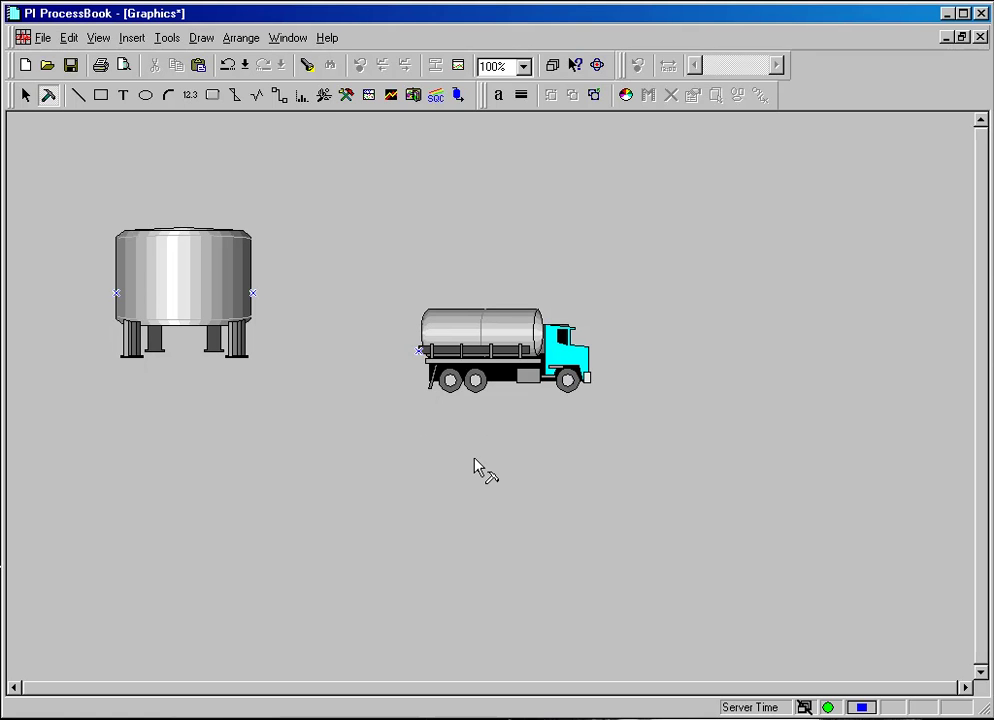
Enable Snap To Grid, nudge the truck and tank along the grid, then disable snapping
{"action": "left_click", "coordinate": [482, 337]}
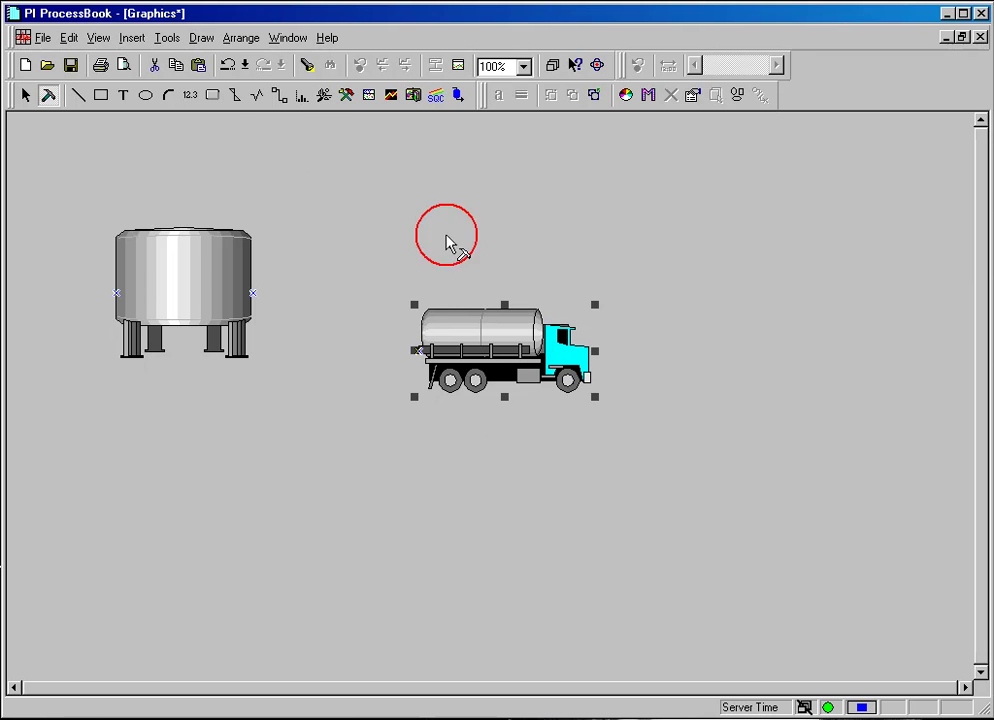
{"action": "left_click", "coordinate": [240, 39]}
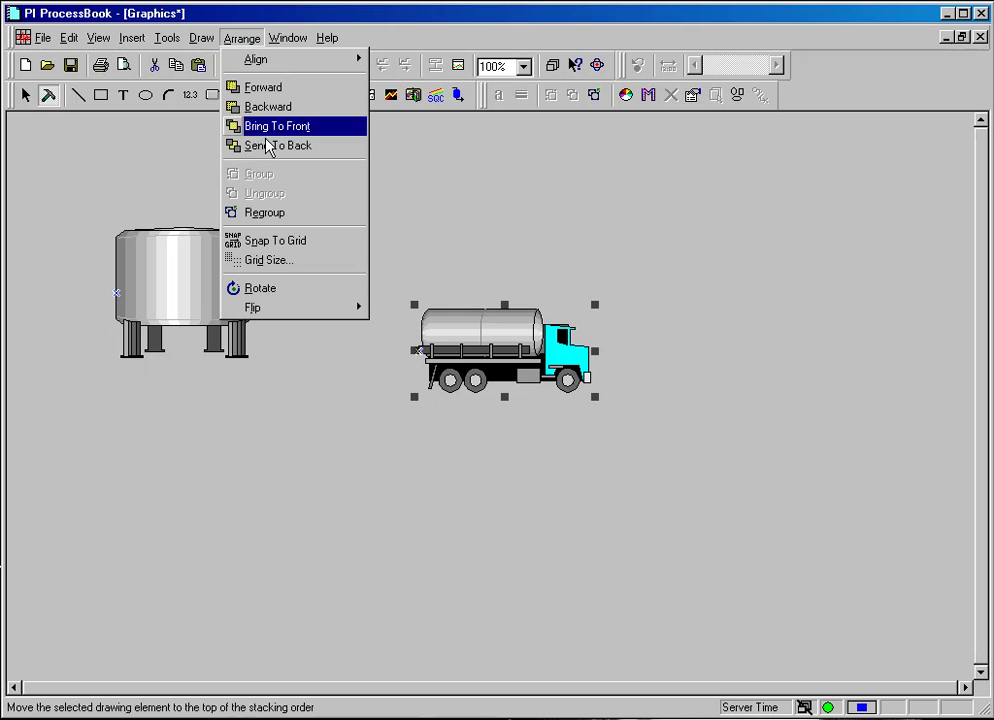
{"action": "left_click", "coordinate": [276, 245]}
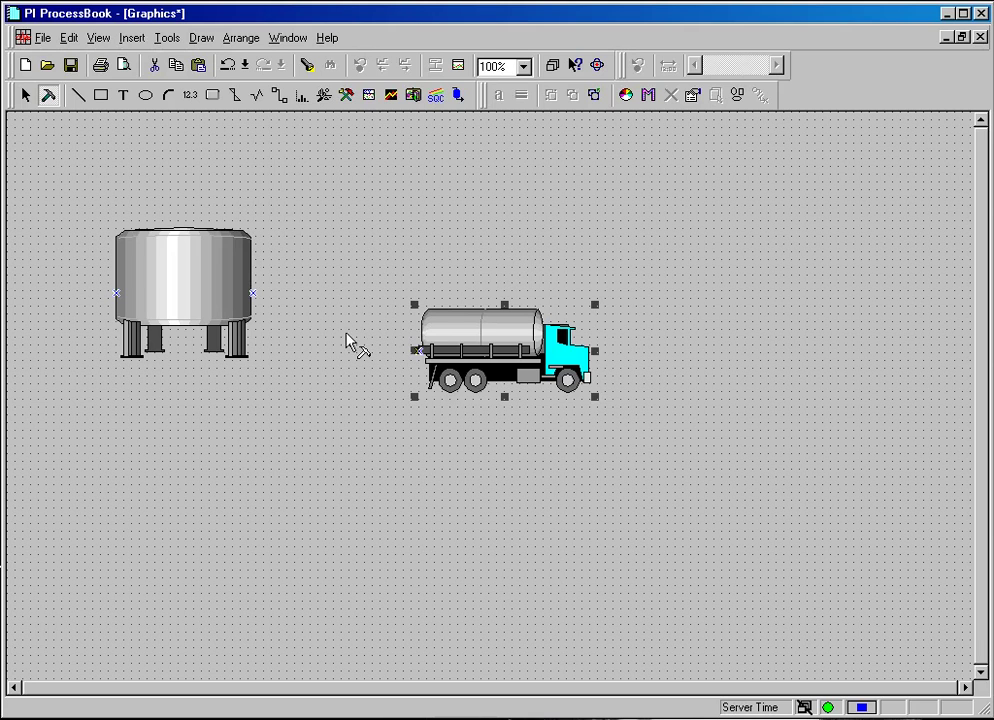
{"action": "mouse_move", "coordinate": [499, 330]}
{"action": "left_mouse_down"}
{"action": "mouse_move", "coordinate": [540, 298]}
{"action": "mouse_move", "coordinate": [516, 330]}
{"action": "left_mouse_up"}
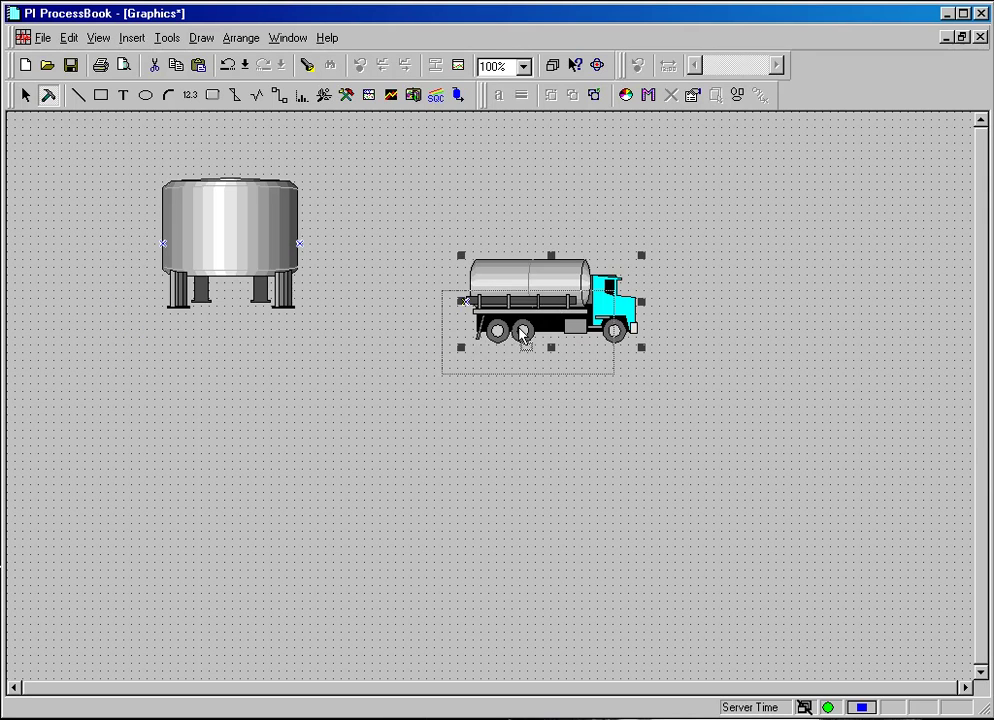
{"action": "left_click", "coordinate": [242, 38]}
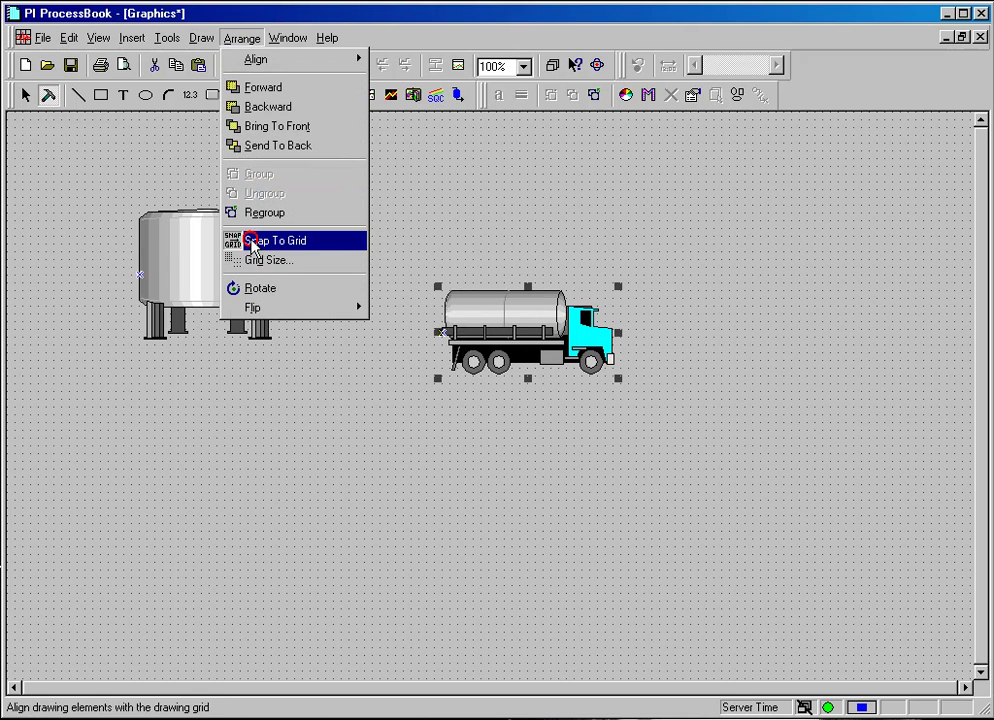
{"action": "left_click", "coordinate": [251, 241]}
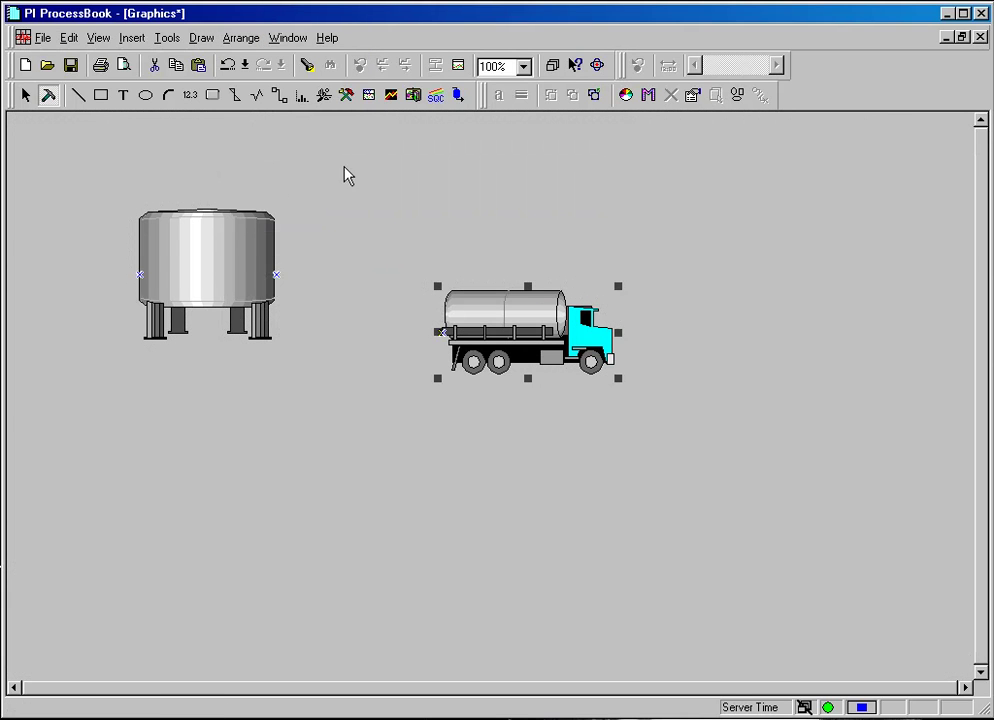
Flip the truck horizontally, then vertically, leaving it upside down and facing left
{"action": "left_click", "coordinate": [240, 38]}
{"action": "mouse_move", "coordinate": [253, 307]}
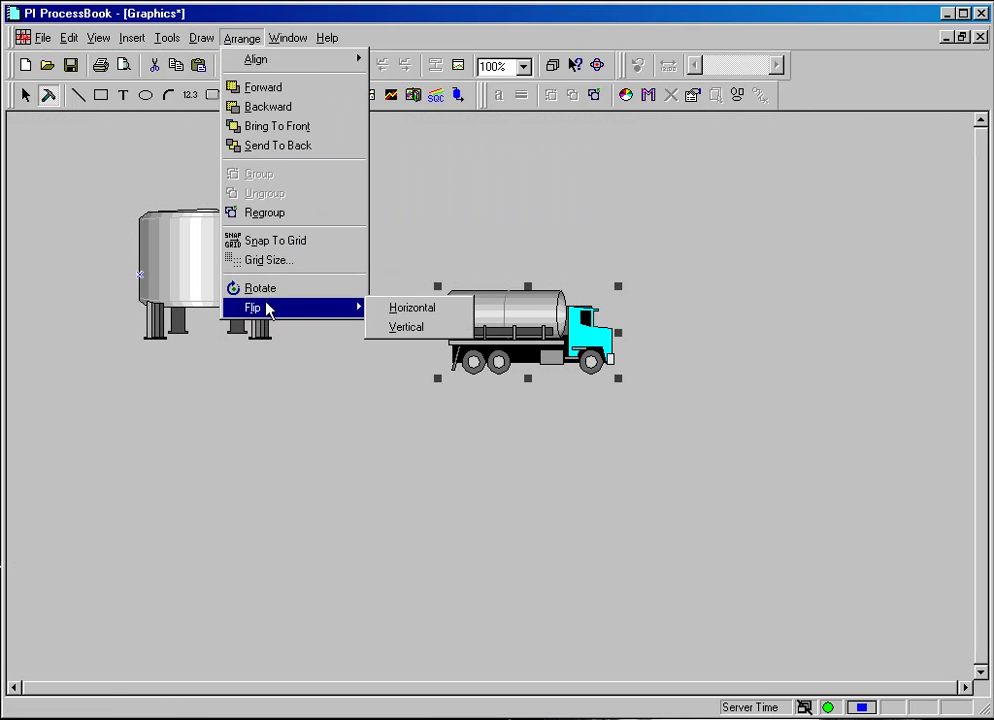
{"action": "left_click", "coordinate": [390, 310]}
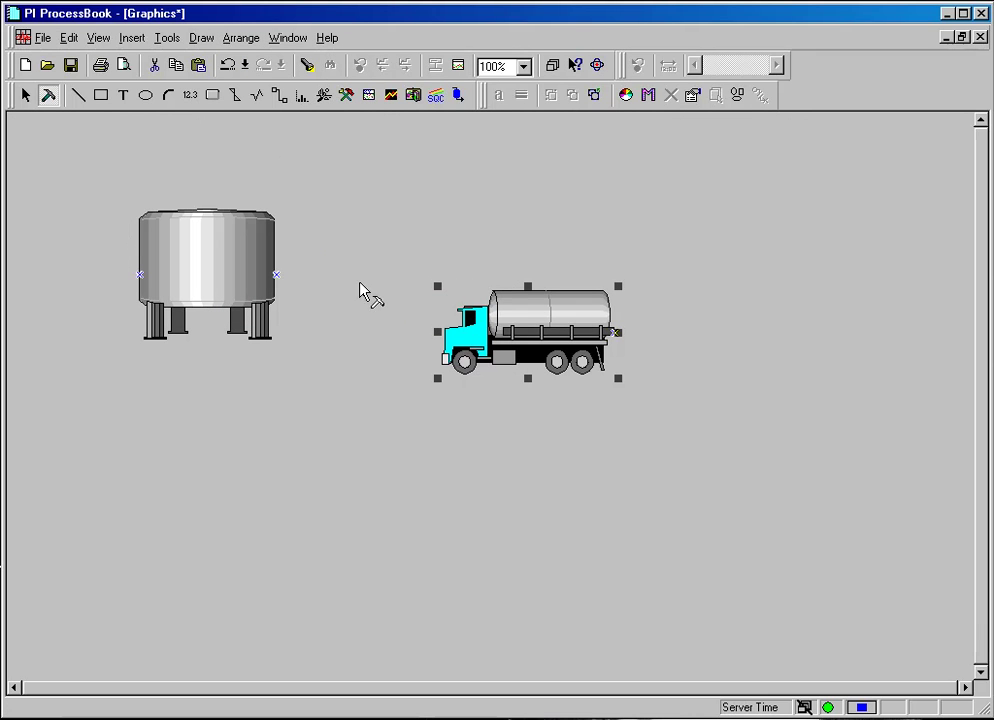
{"action": "left_click", "coordinate": [230, 39]}
{"action": "mouse_move", "coordinate": [253, 307]}
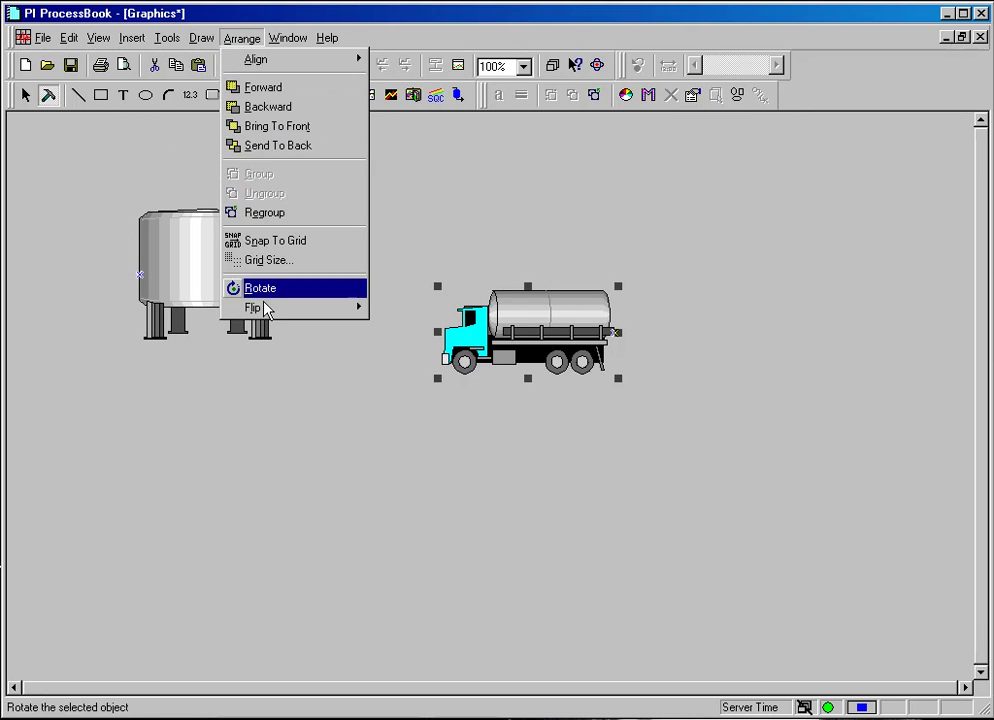
{"action": "left_click", "coordinate": [413, 330]}
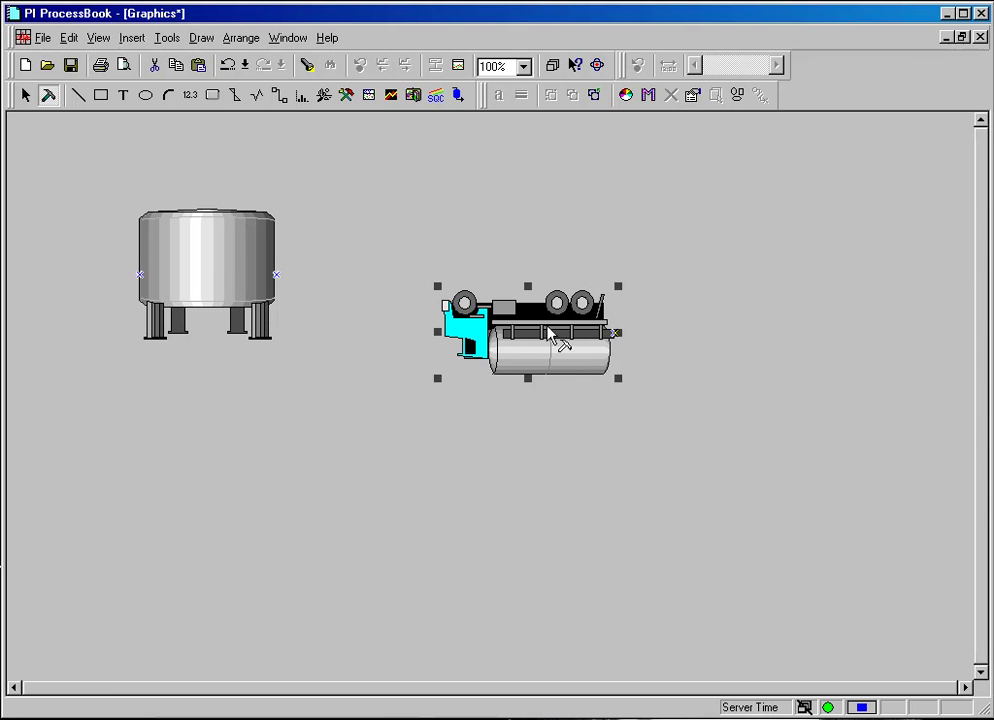
Rotate the truck 180° with the rotation handle so it stands upright facing right
{"action": "left_click", "coordinate": [241, 39]}
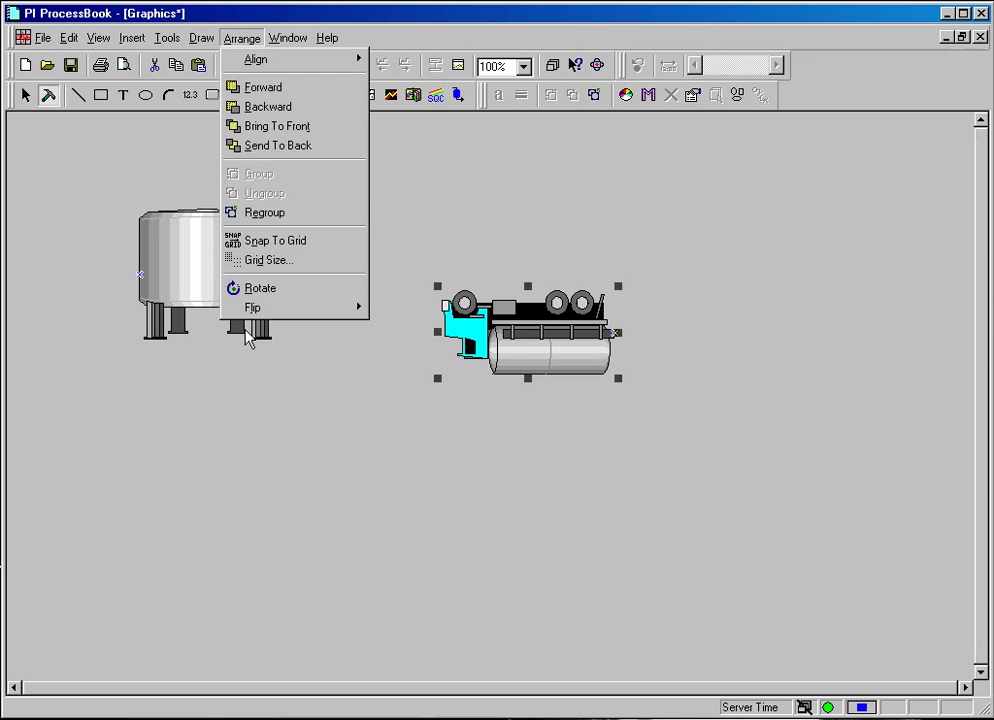
{"action": "left_click", "coordinate": [251, 290]}
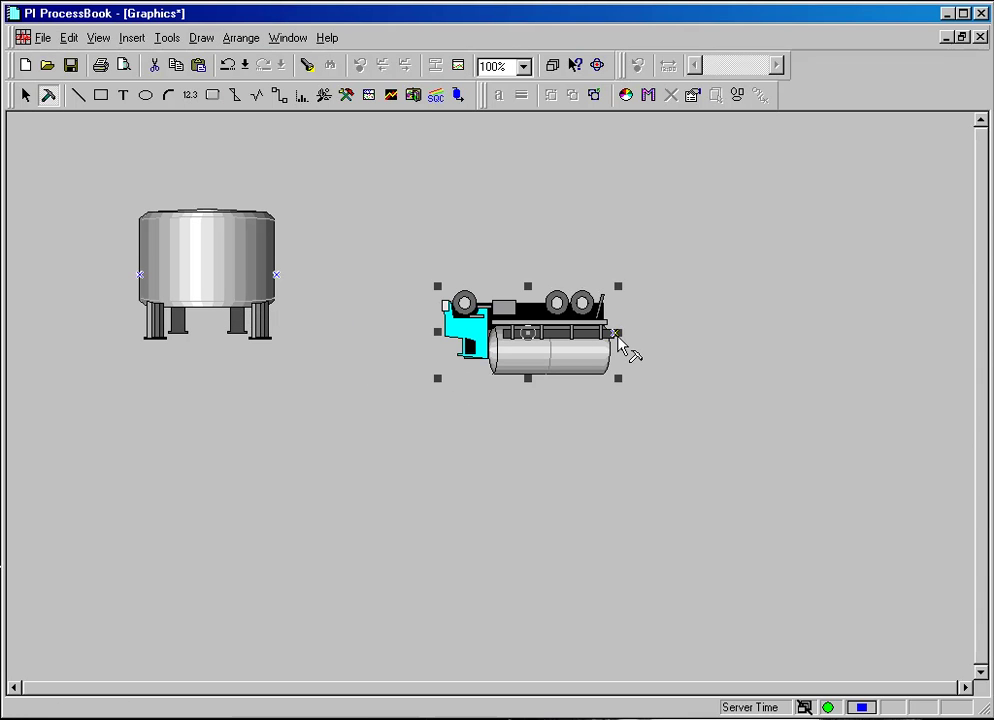
{"action": "left_click_drag", "start_coordinate": [617, 335], "coordinate": [420, 262]}
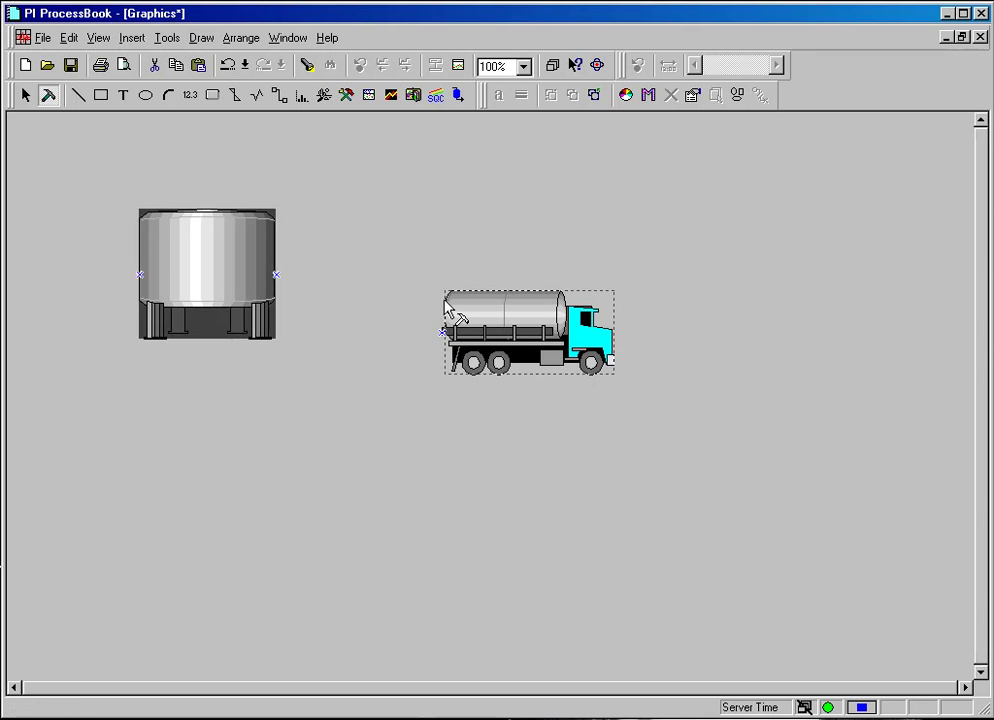
{"action": "left_click", "coordinate": [490, 404]}
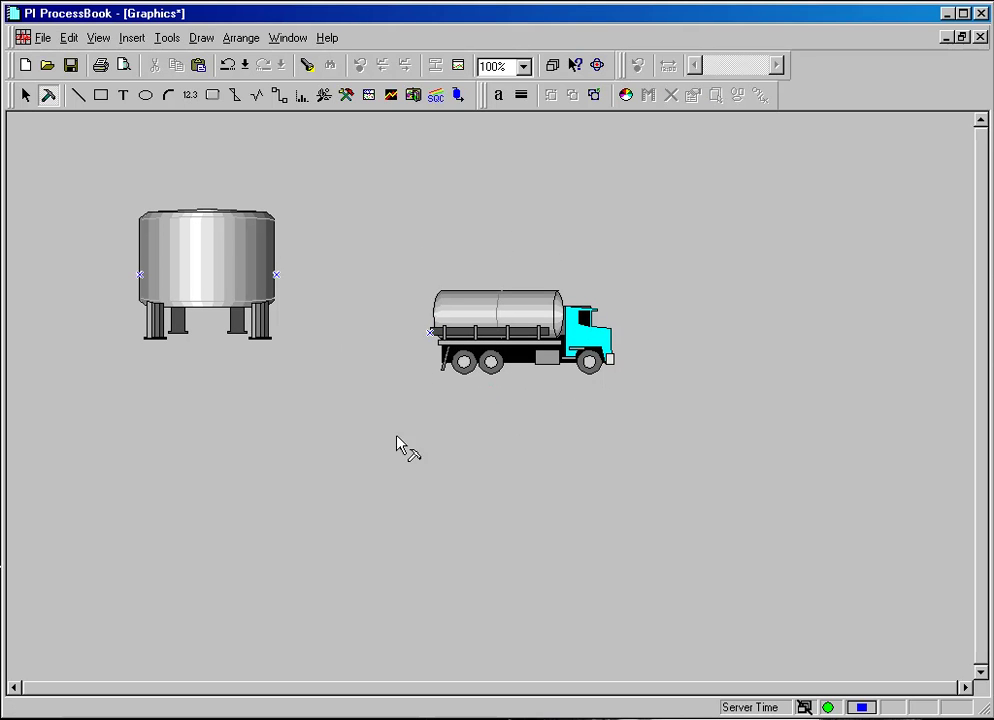